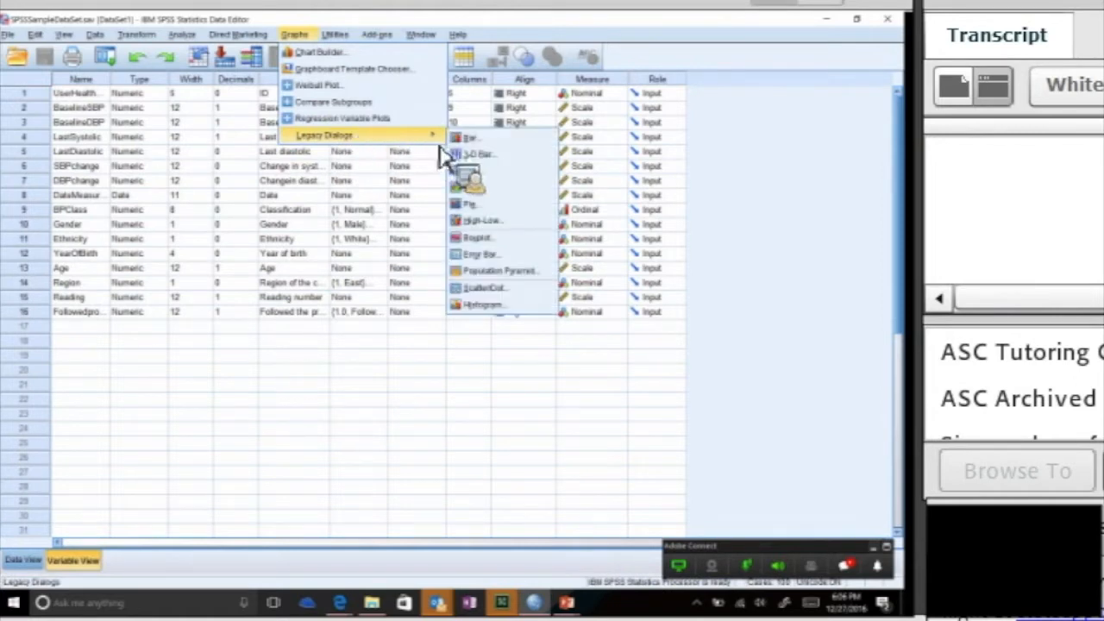
- Start a new chart in the Chart Builder and choose the simple boxplot type
left_click(334, 55)
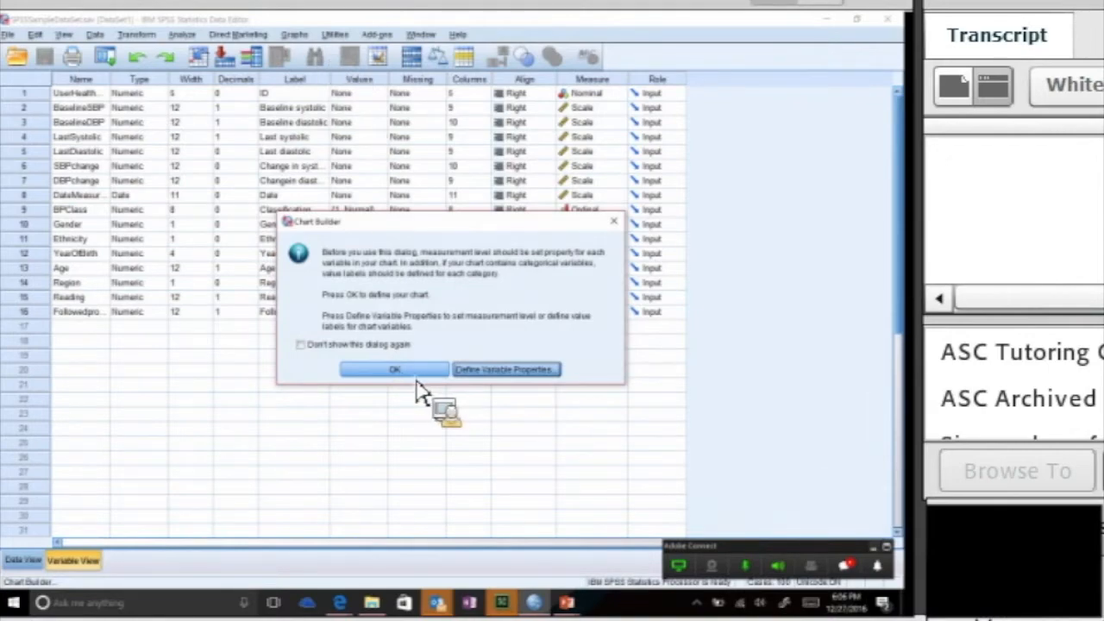
left_click(415, 371)
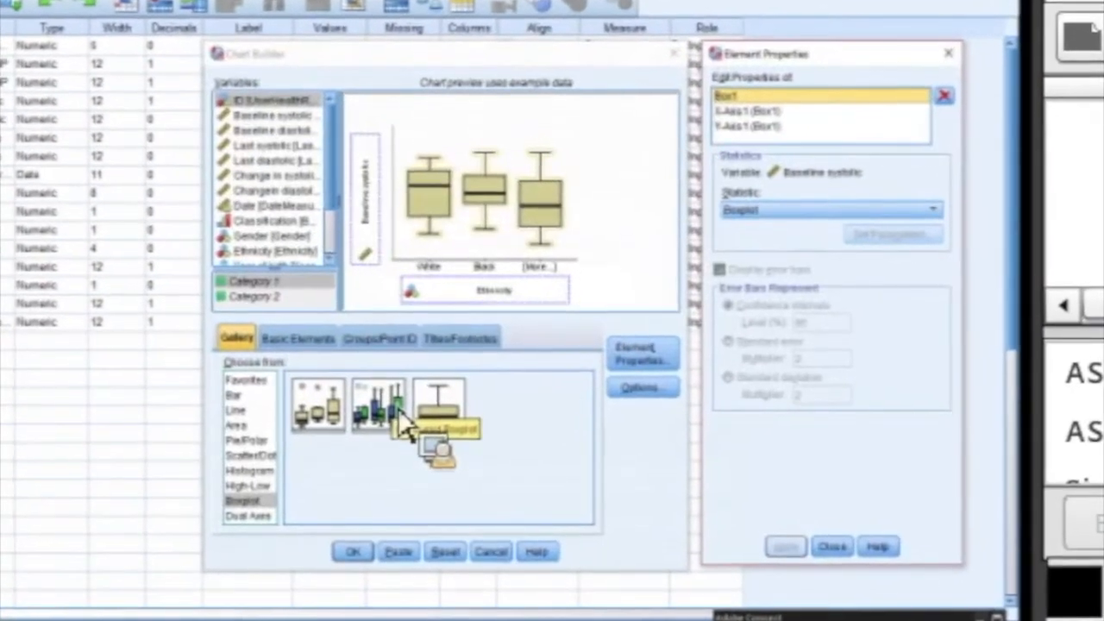
left_click_drag(401, 418, 475, 247)
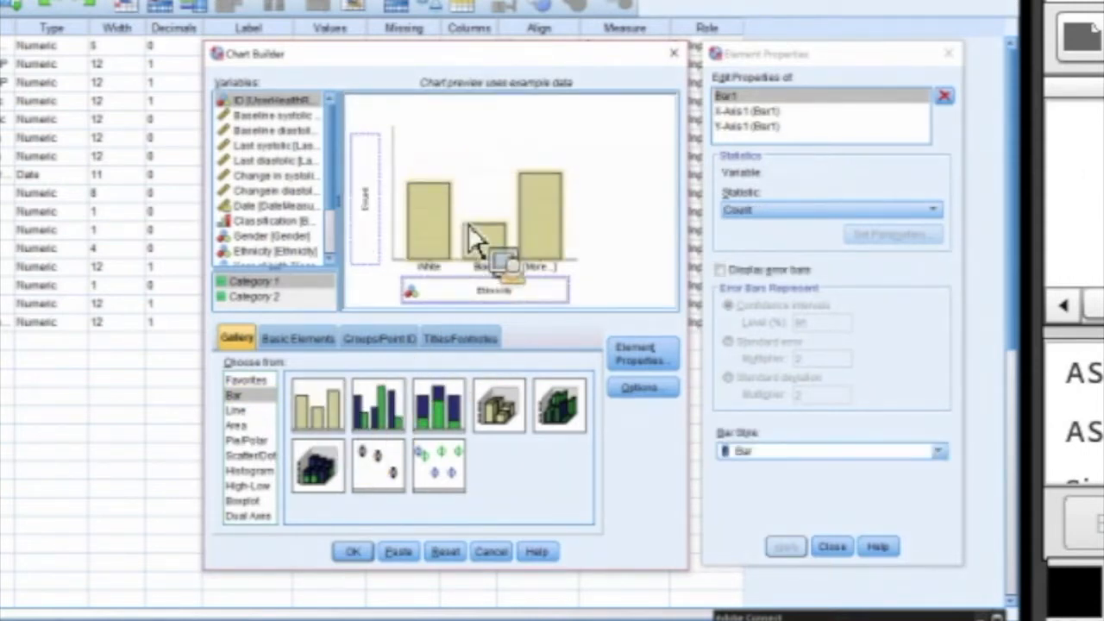
left_click_drag(315, 164, 515, 207)
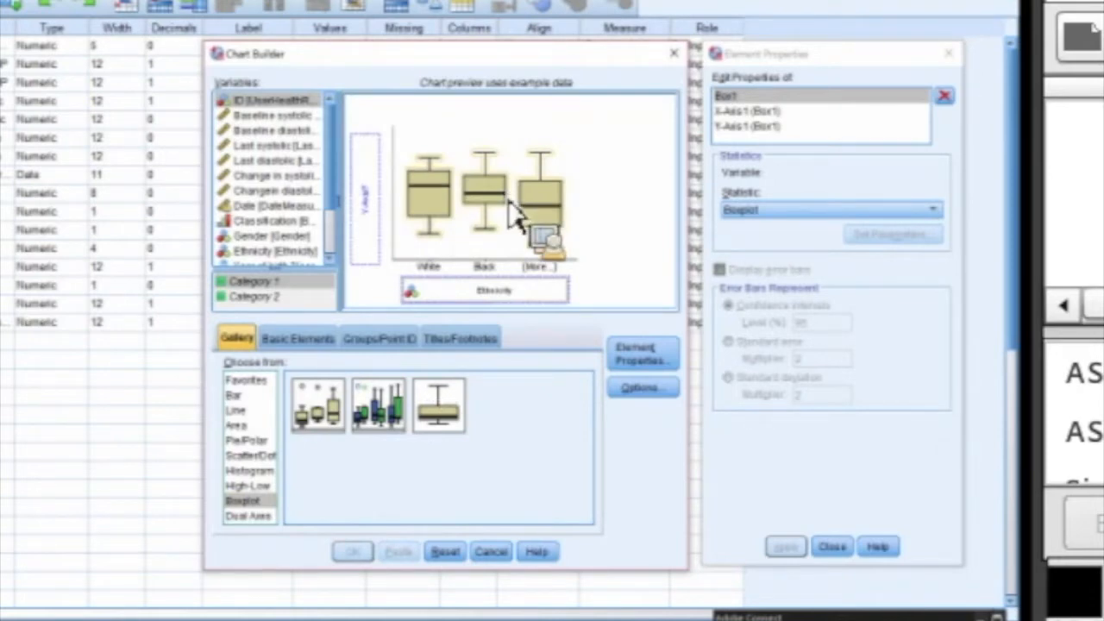
- Assign Baseline systolic to the boxplot's y-axis and Region of the country to its x-axis
left_click_drag(275, 115, 329, 183)
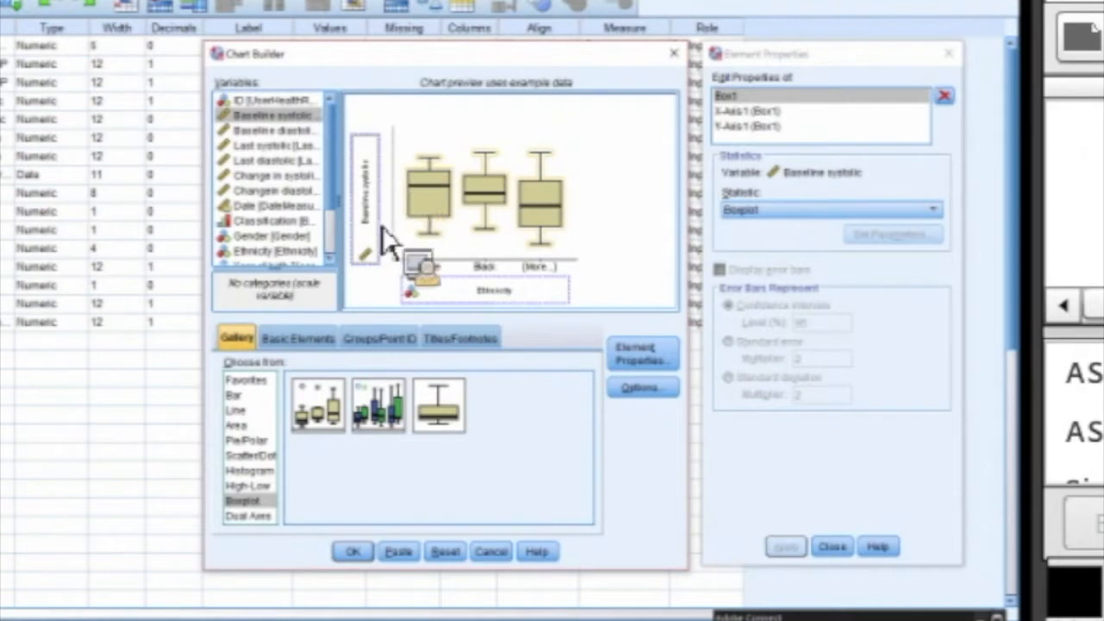
left_click_drag(331, 180, 338, 234)
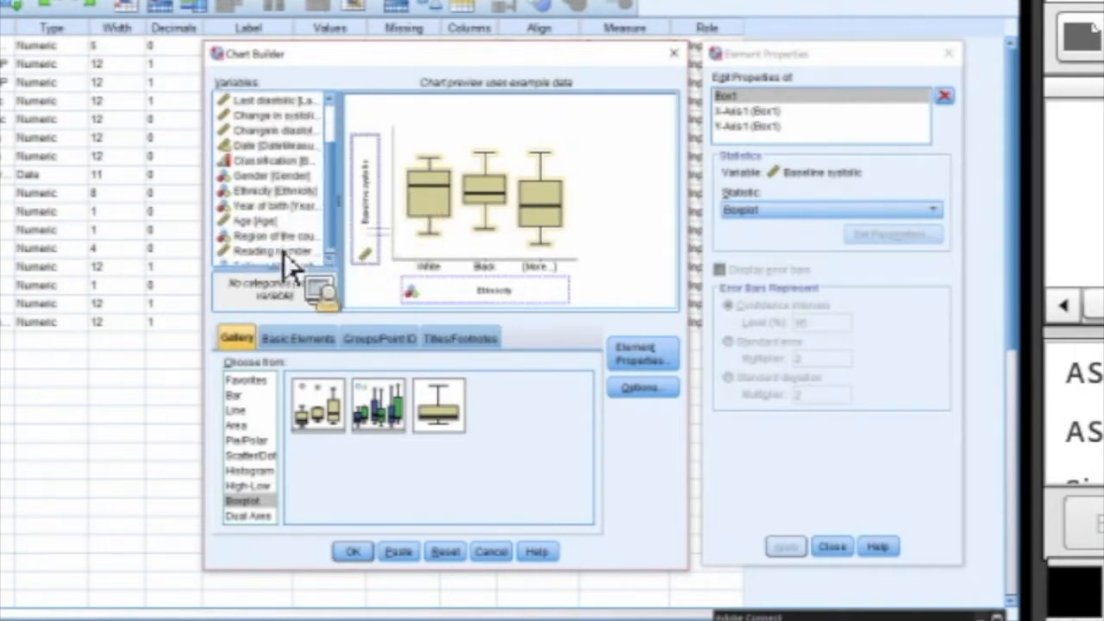
left_click_drag(300, 238, 506, 306)
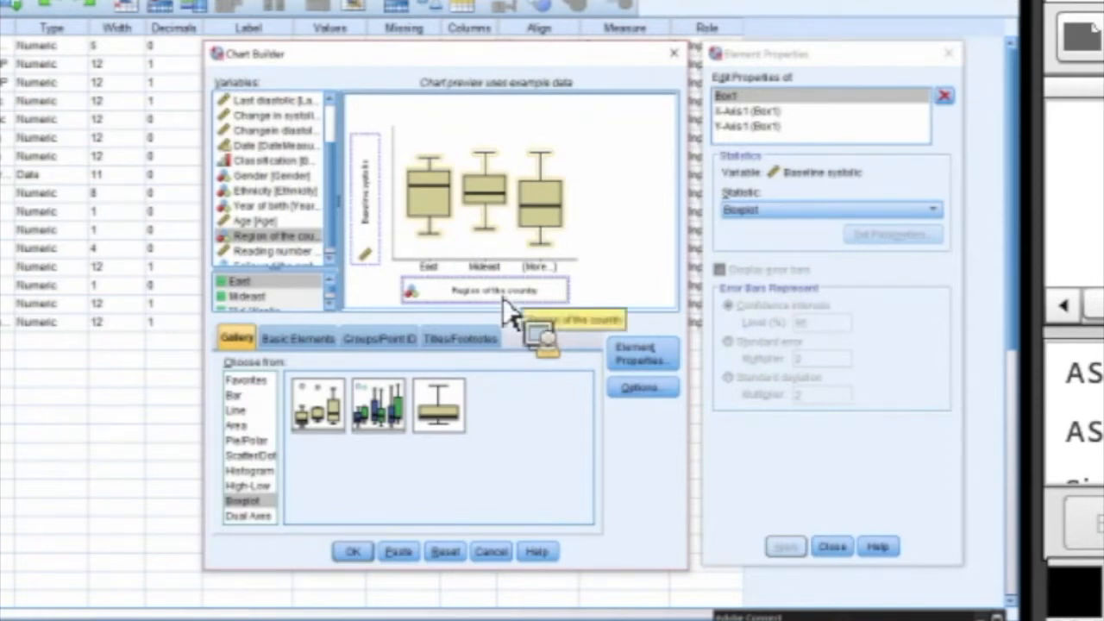
- Review the boxplot's title, grouping and basic element options, and generate the chart
left_click(462, 340)
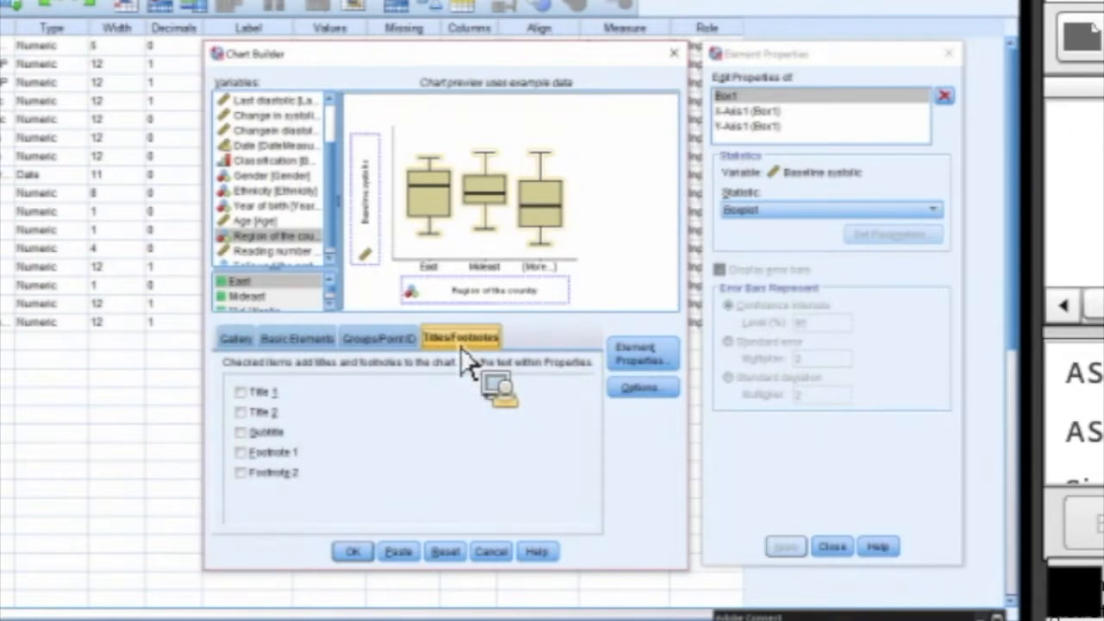
left_click(401, 341)
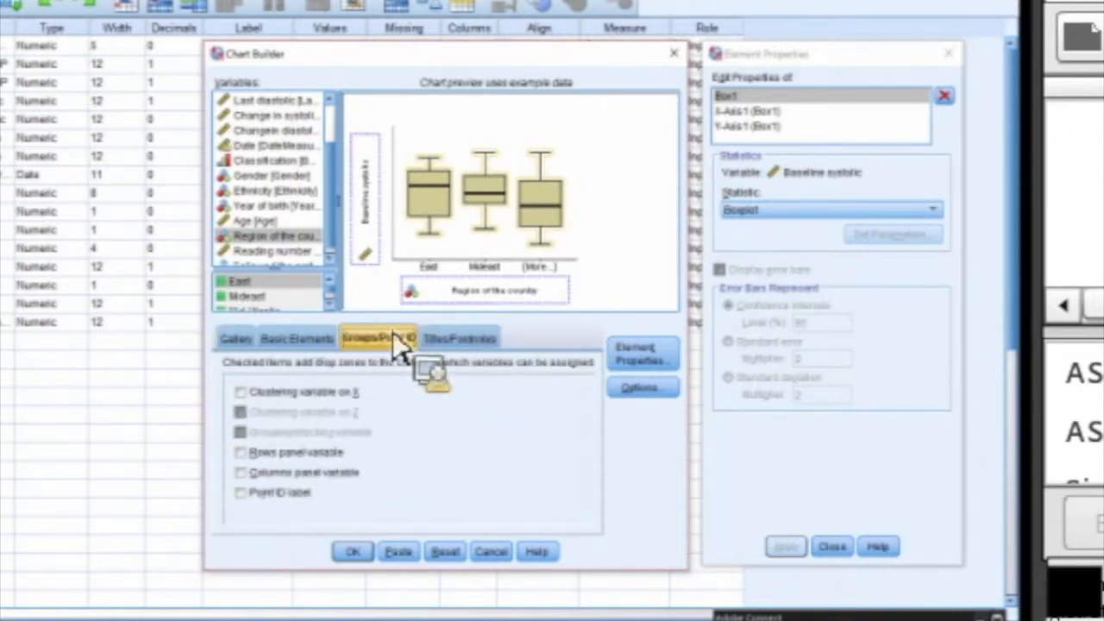
left_click(303, 343)
left_click(246, 345)
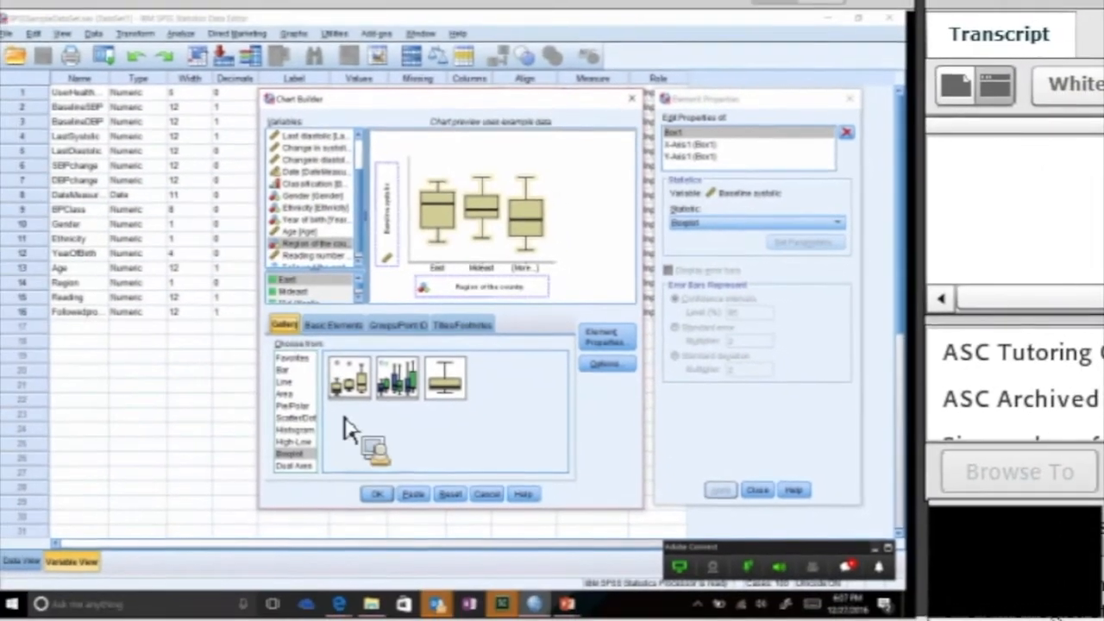
left_click(389, 495)
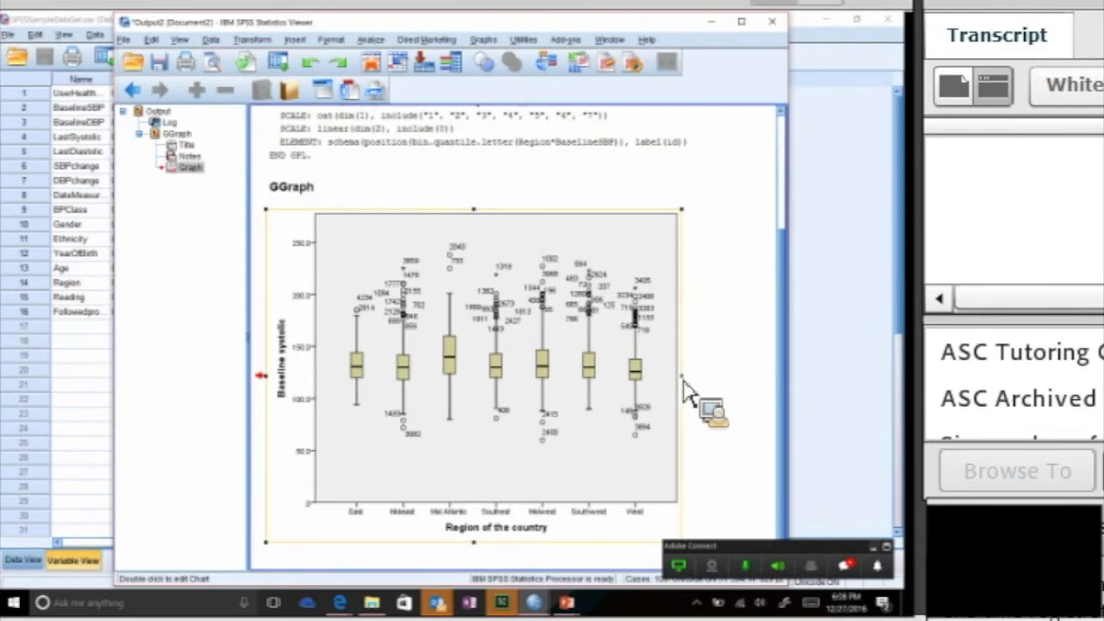
- Create a legacy simple bar chart showing cumulative N, with Region of the country as the category axis
left_click(484, 40)
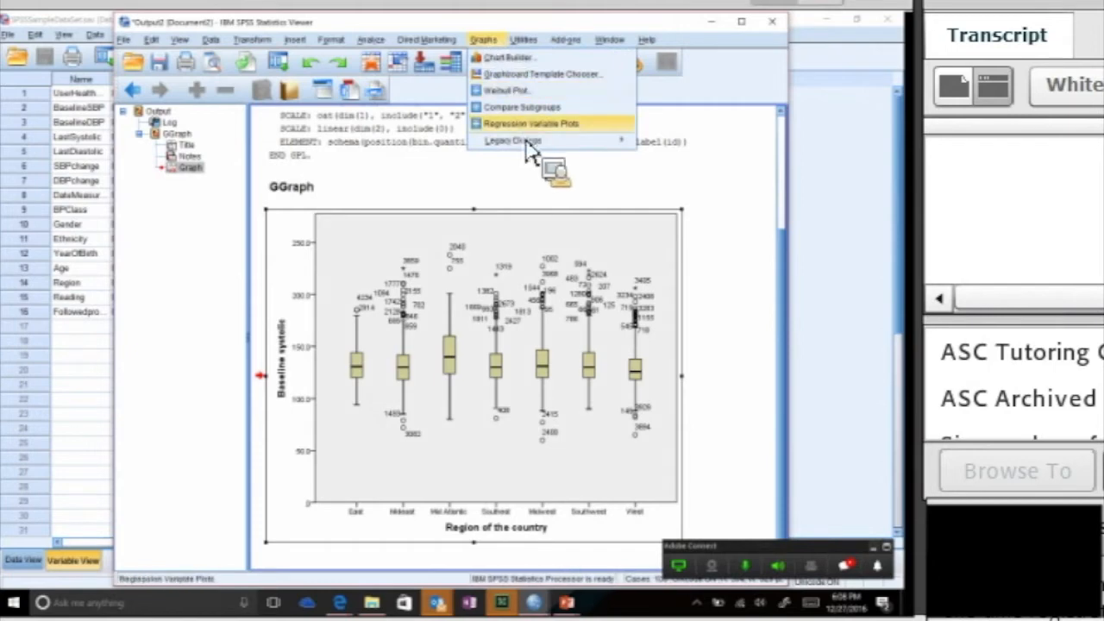
mouse_move(606, 150)
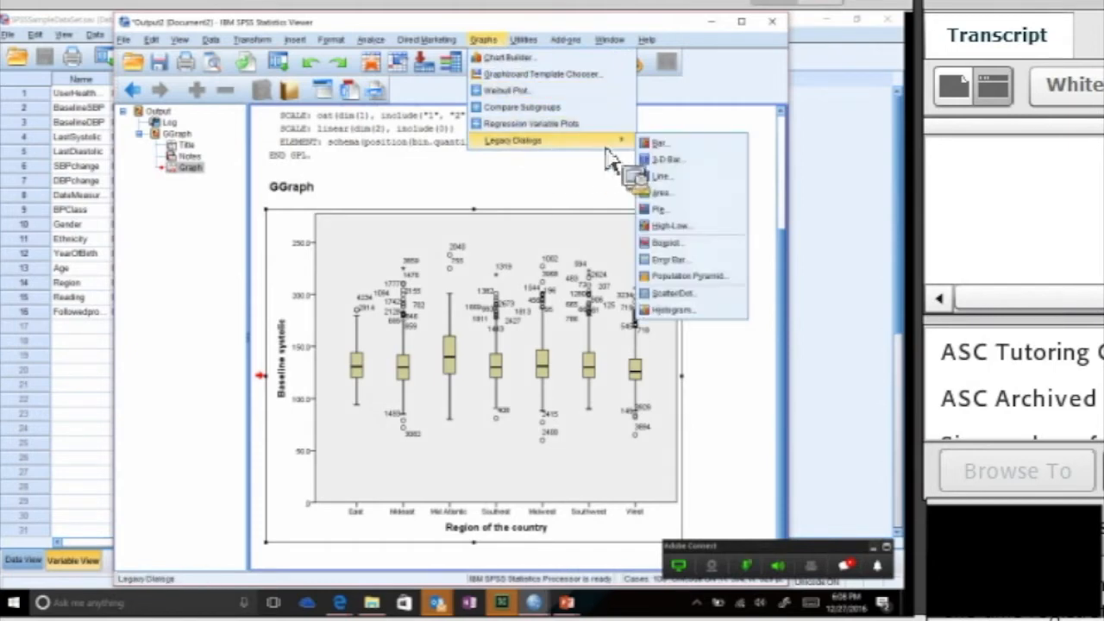
left_click(677, 145)
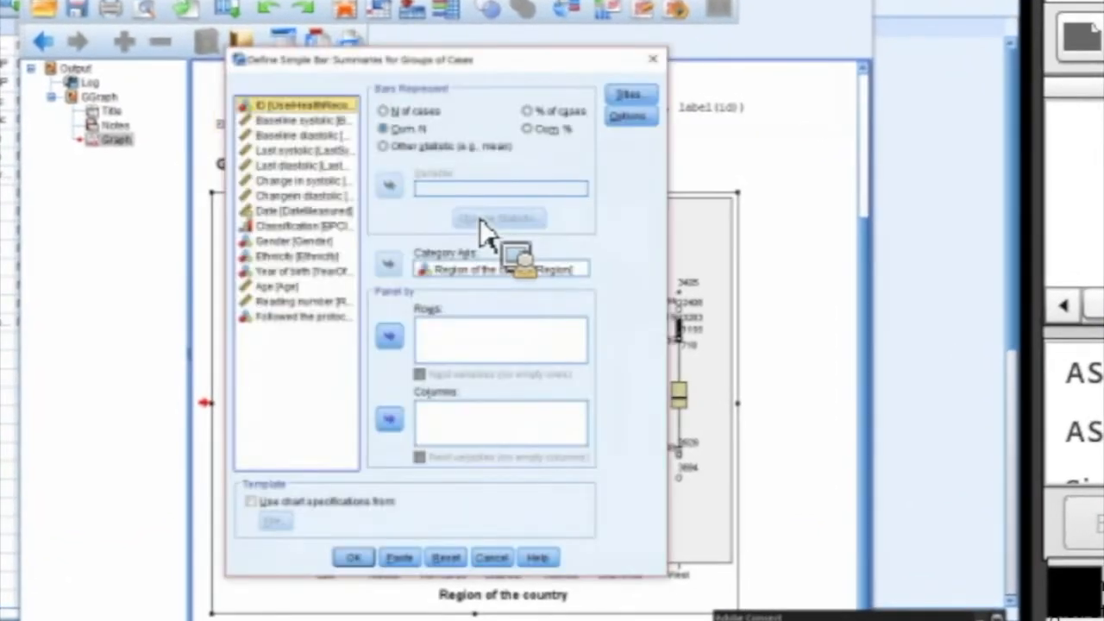
left_click_drag(483, 269, 302, 284)
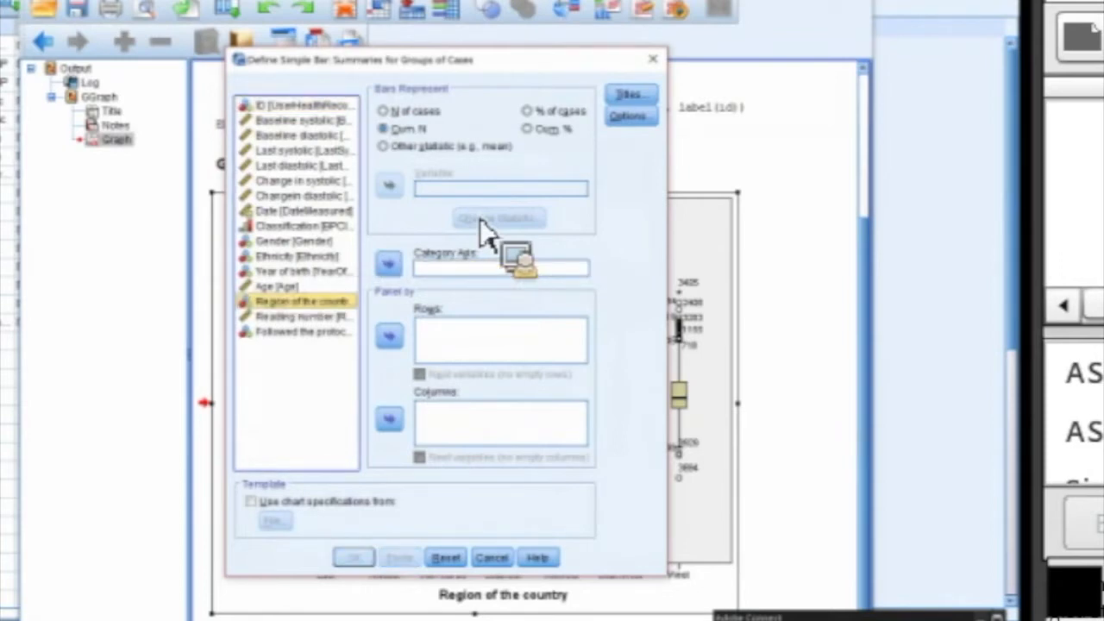
left_click_drag(293, 305, 480, 287)
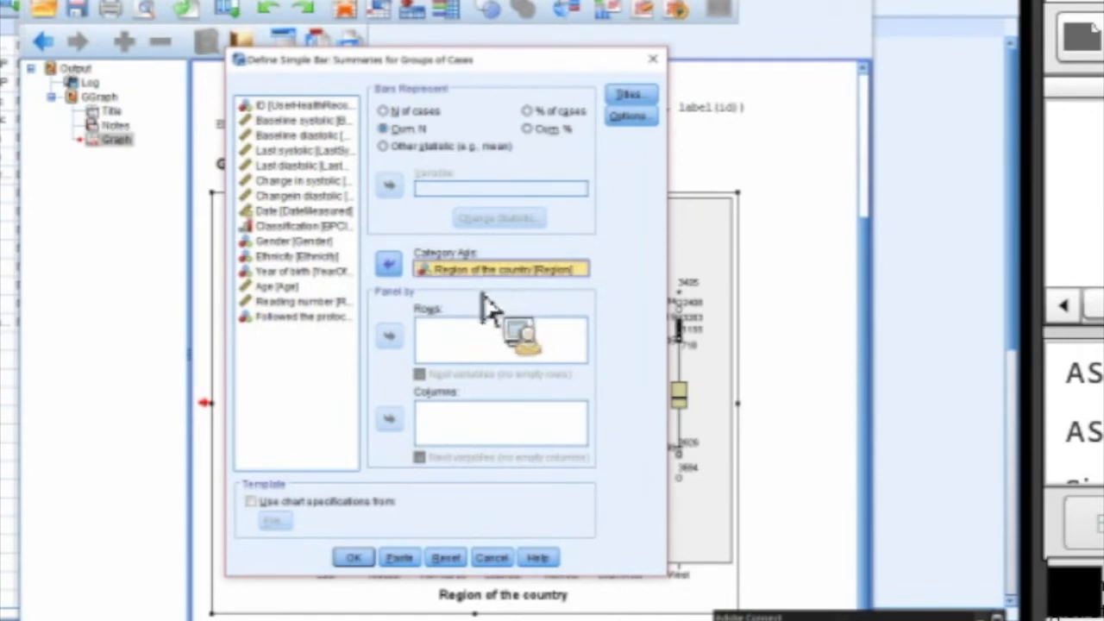
left_click(628, 94)
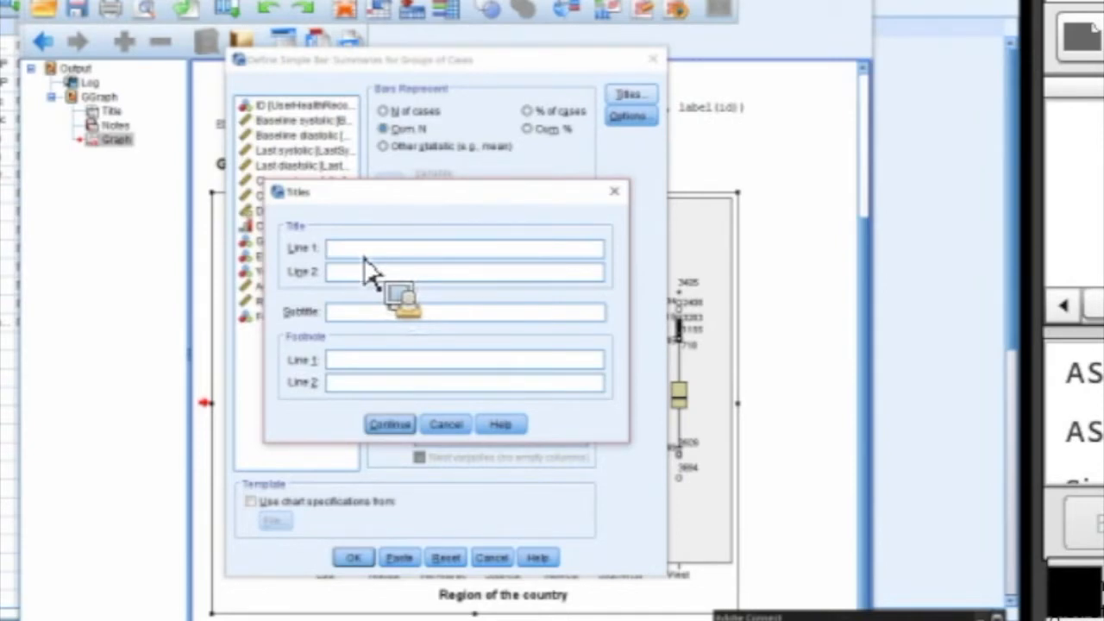
left_click(457, 429)
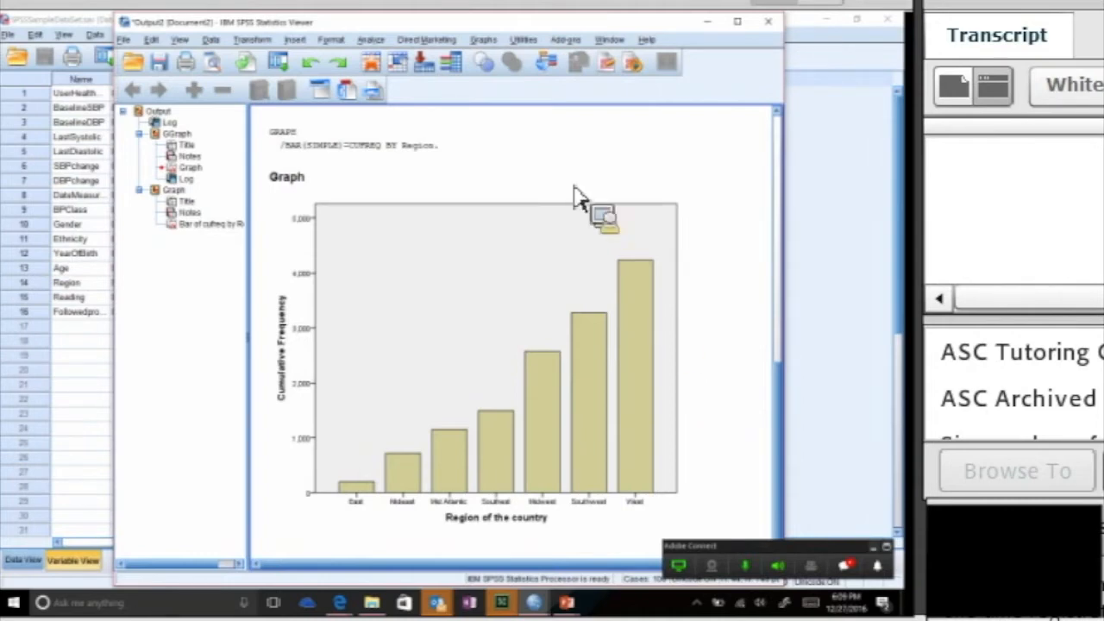
- Define another simple bar chart for groups of cases, with bars representing another statistic of Baseline systolic
left_click(484, 41)
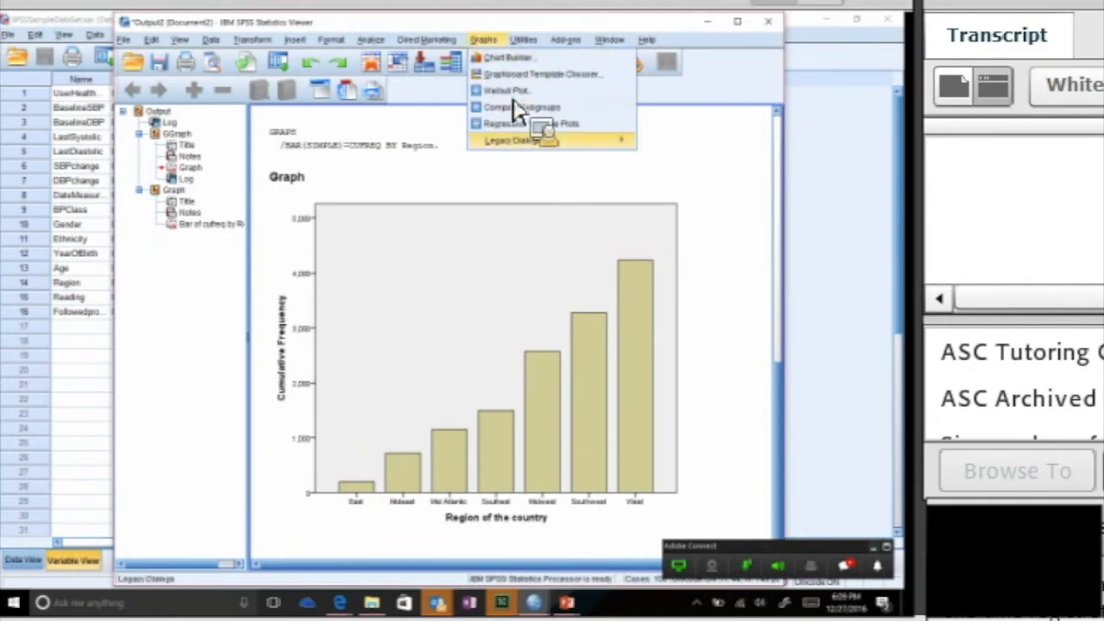
mouse_move(530, 141)
left_click(661, 145)
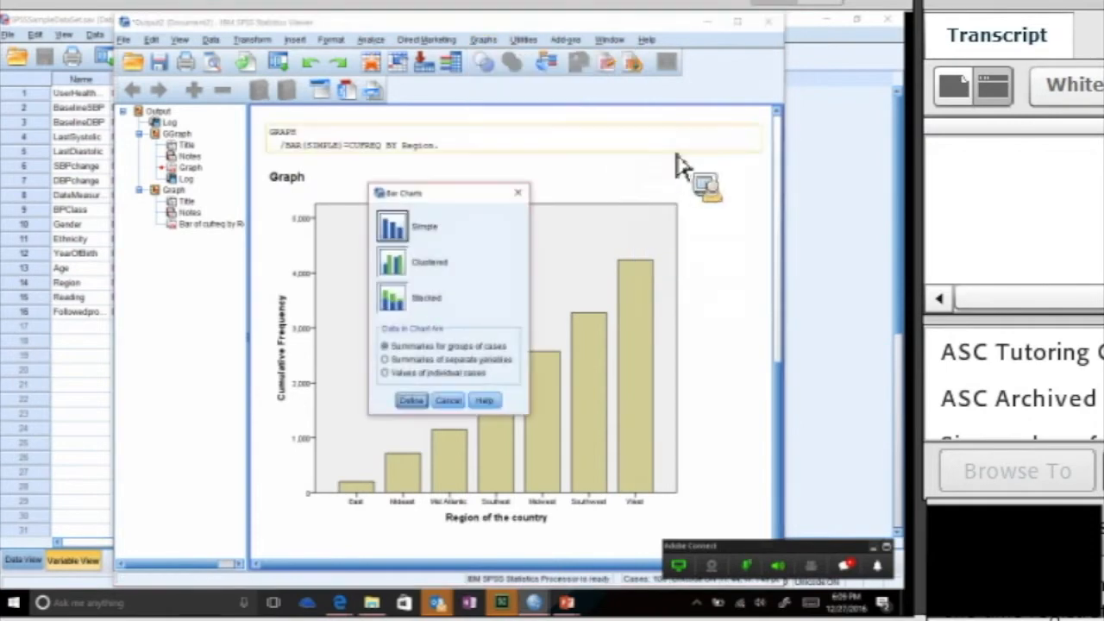
left_click(410, 400)
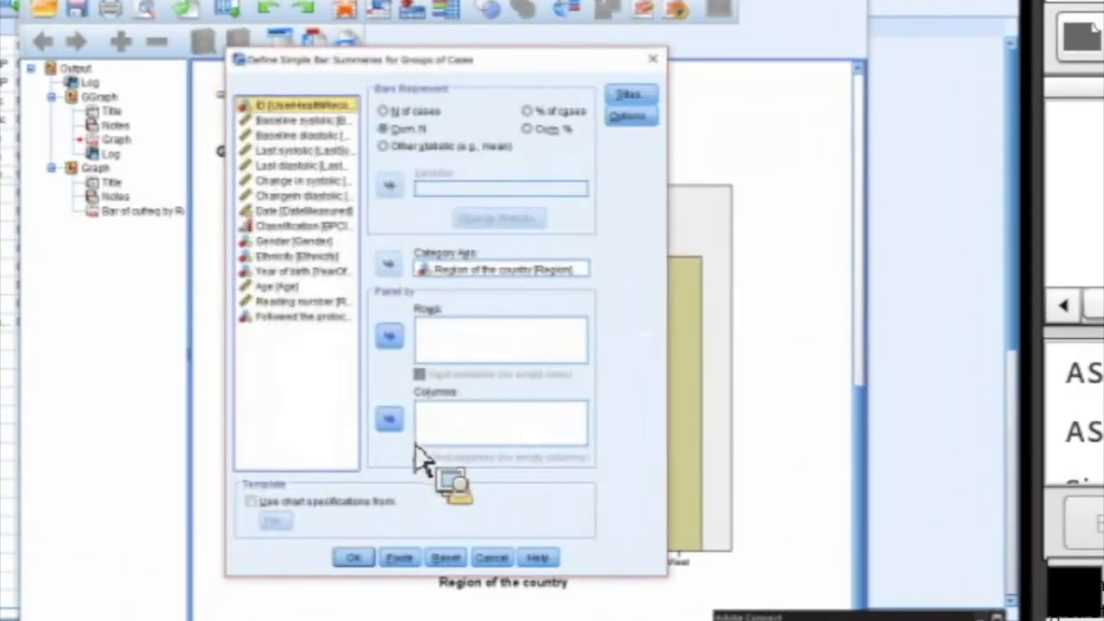
left_click_drag(417, 455, 335, 195)
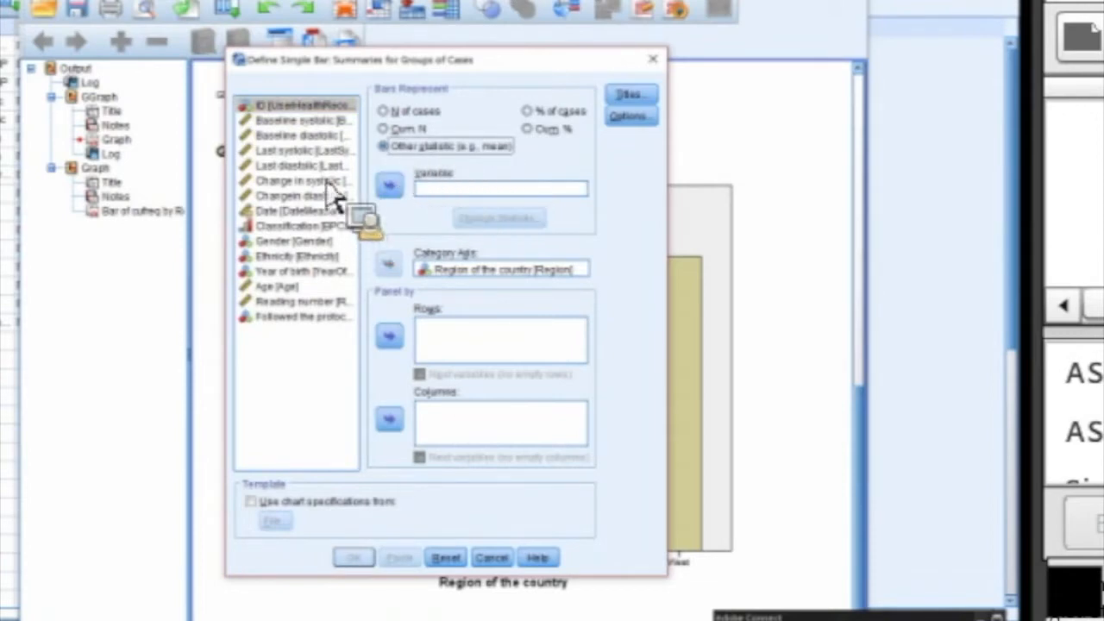
left_click_drag(317, 122, 488, 195)
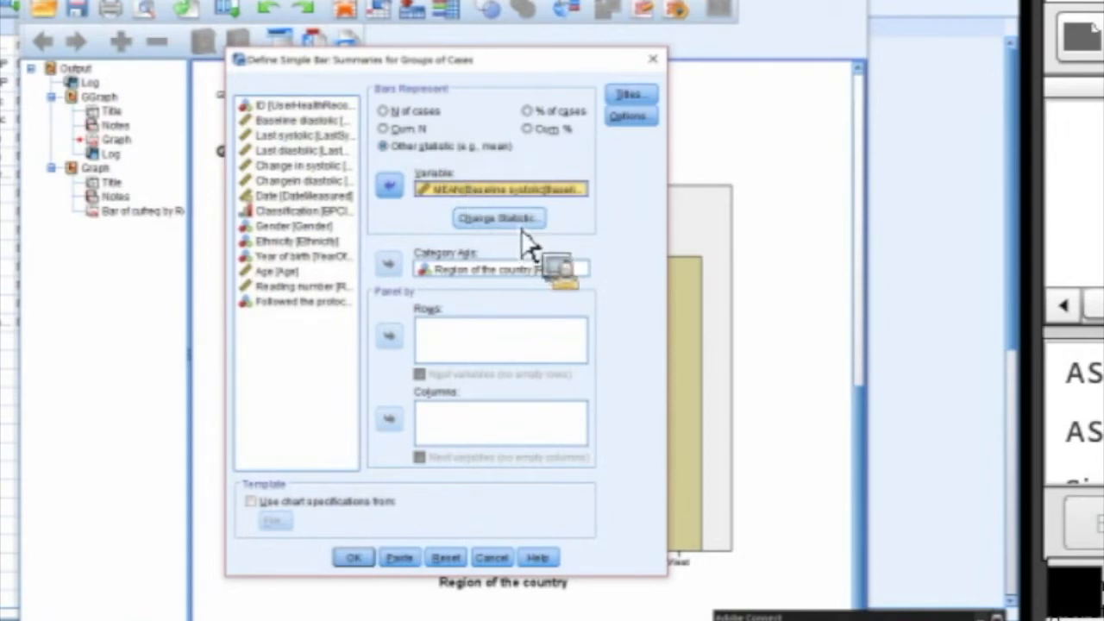
- Use the mean of values as the bar statistic and generate the chart by region
left_click(516, 223)
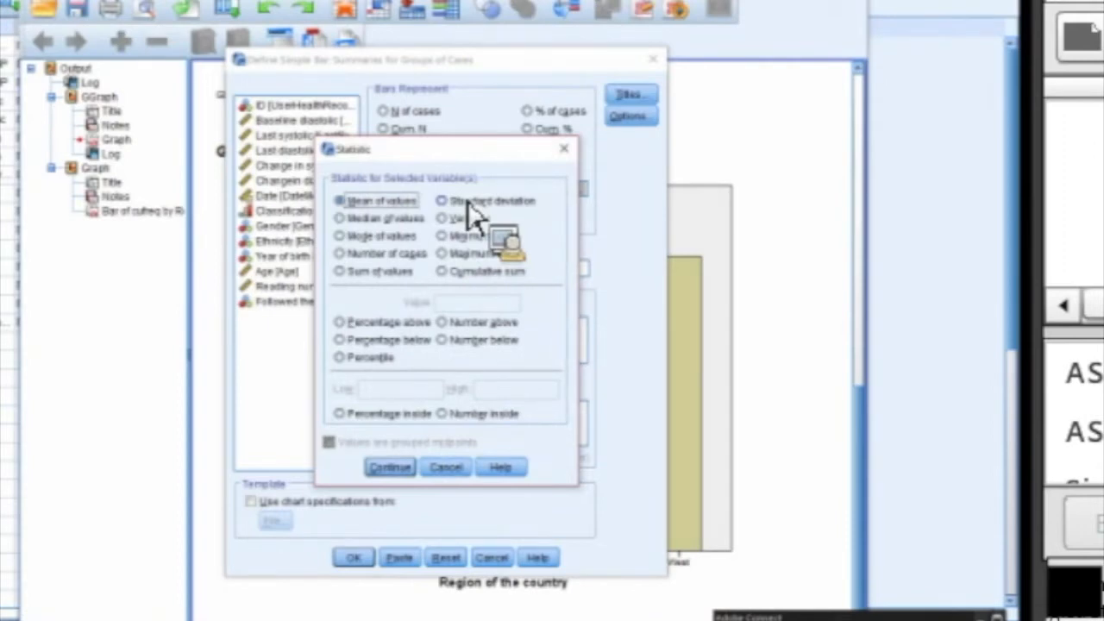
left_click(395, 469)
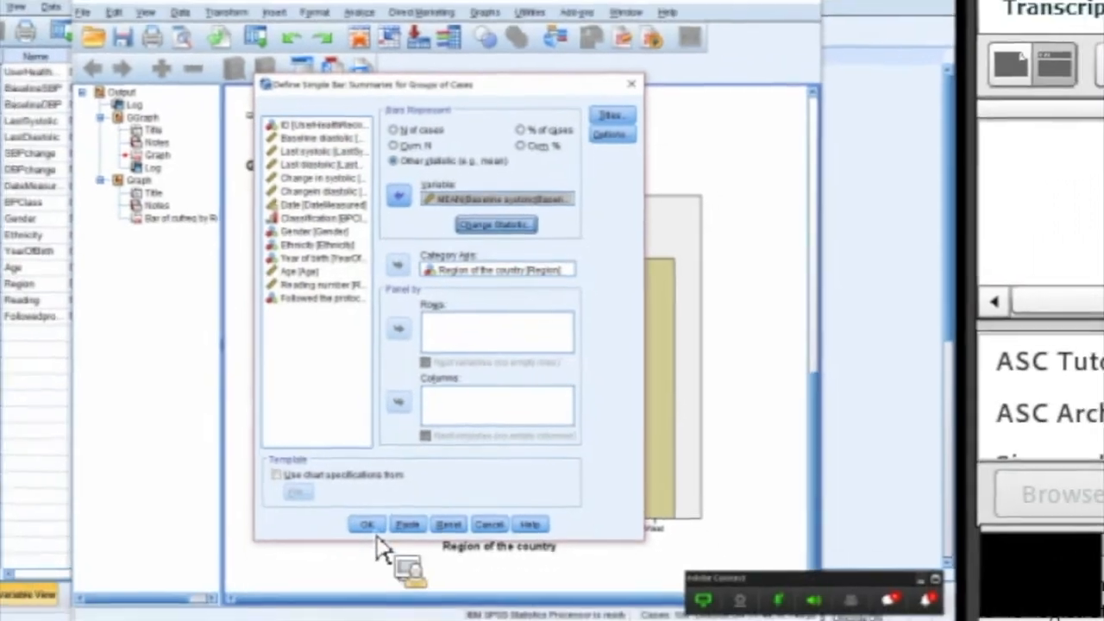
left_click(353, 557)
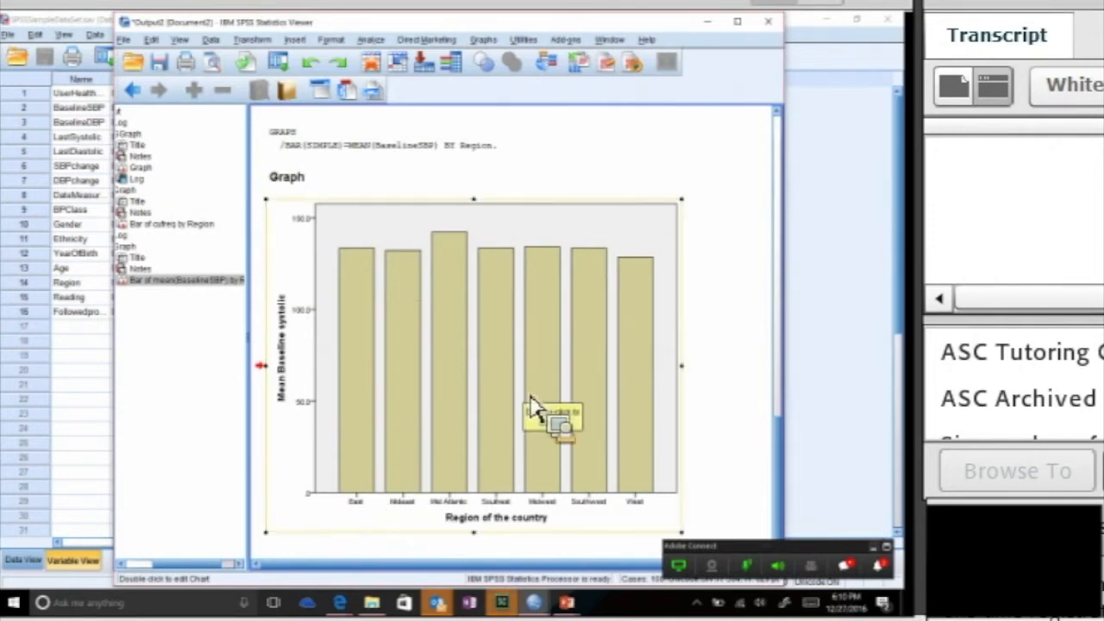
- Create a simple bar chart of mean Baseline systolic by region, paneled in rows by Gender, and view it
left_click_drag(532, 402, 662, 146)
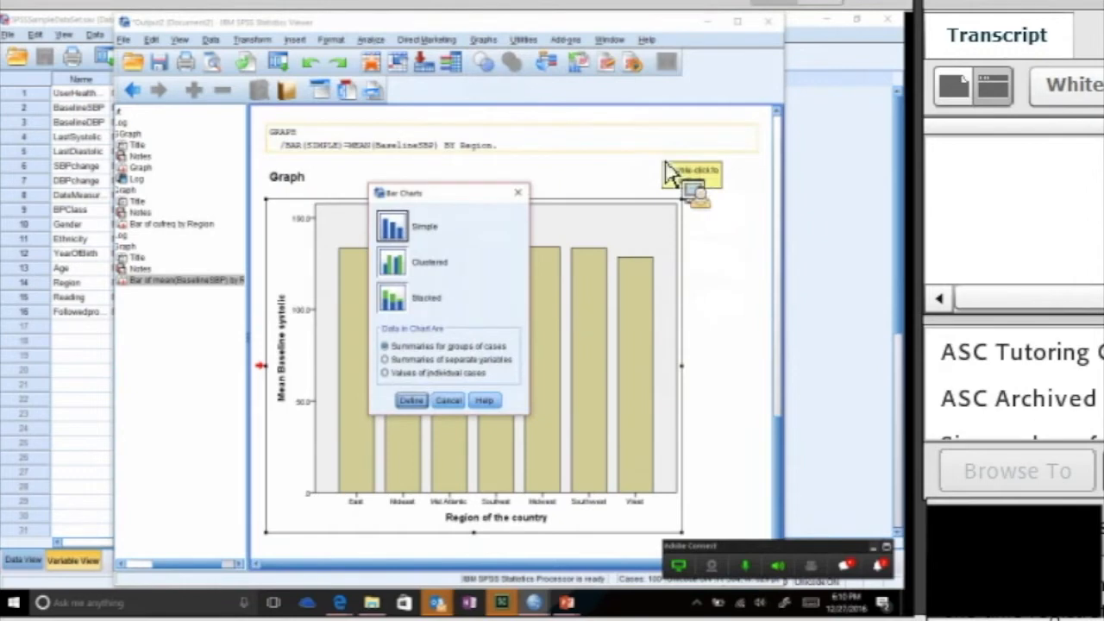
left_click(418, 403)
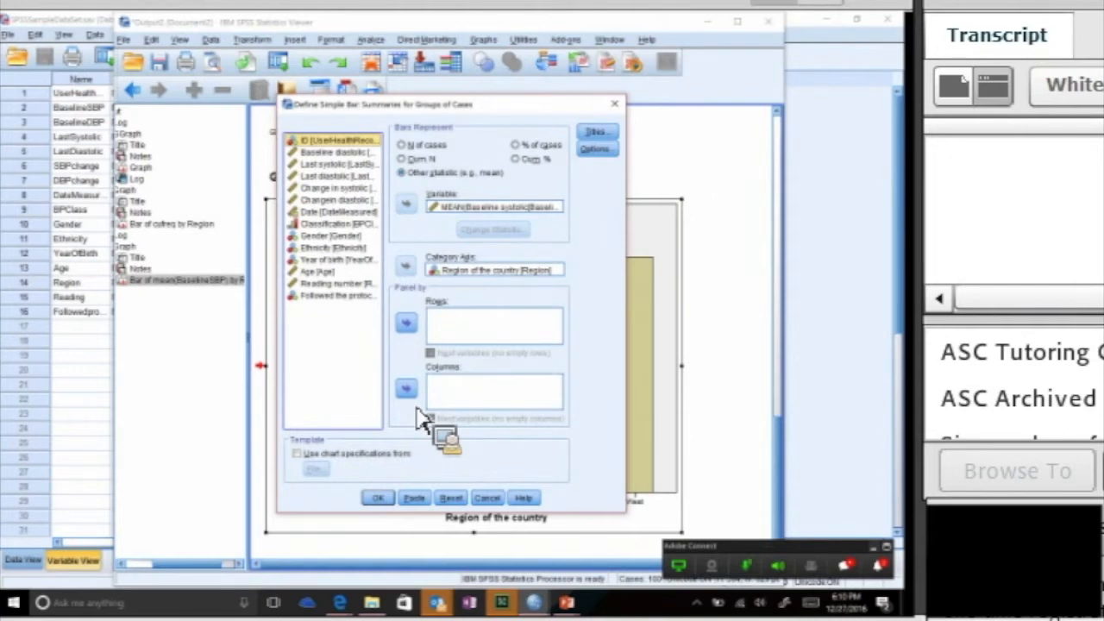
left_click_drag(341, 249, 477, 341)
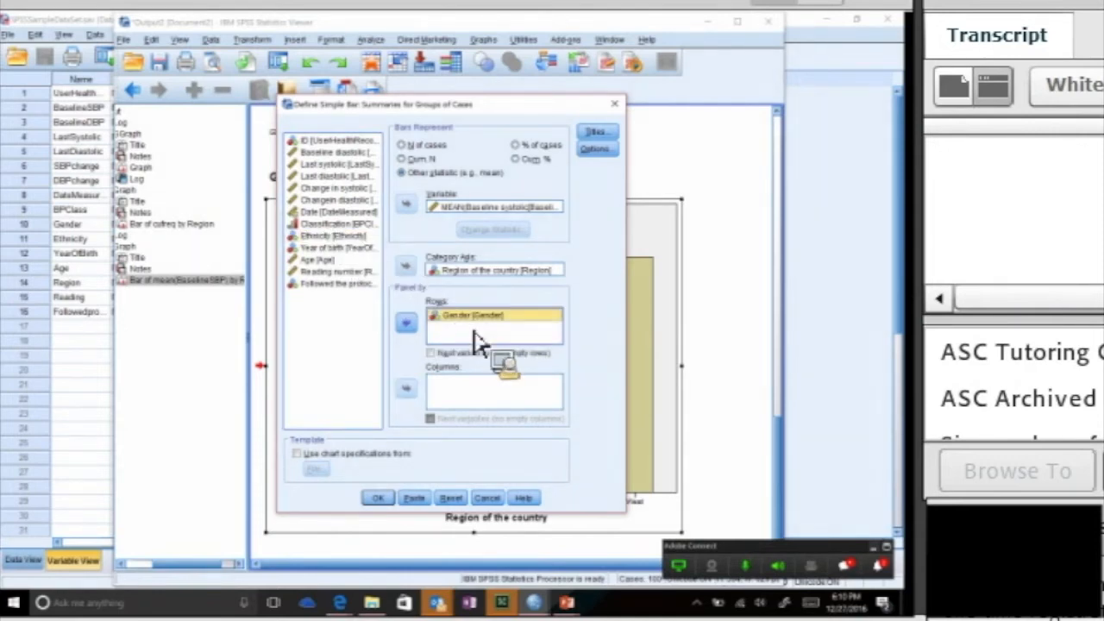
left_click(377, 498)
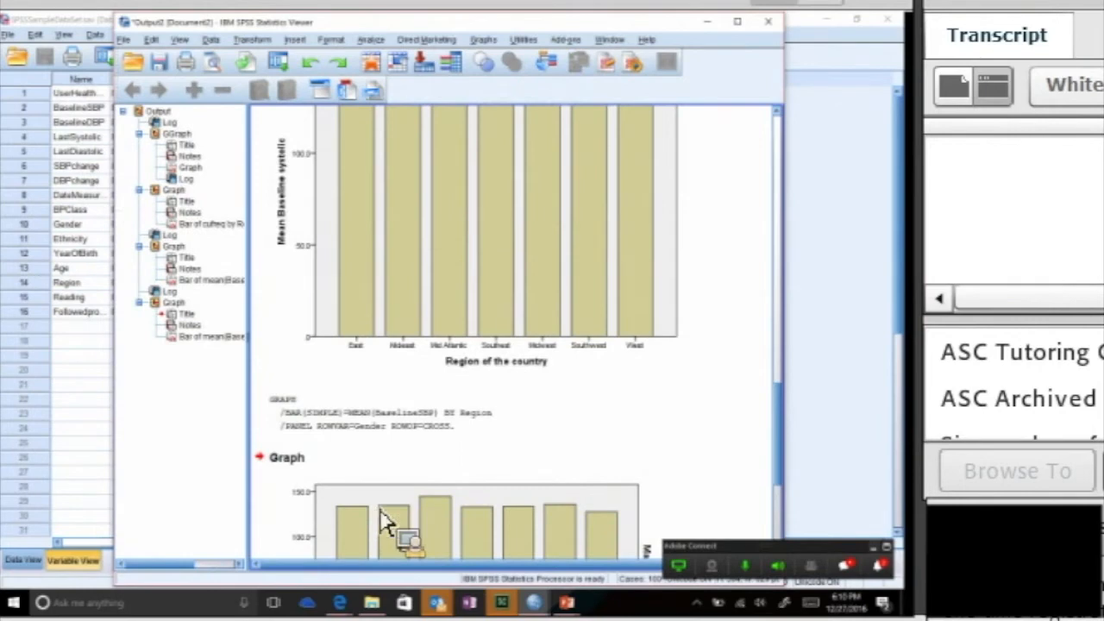
left_click_drag(781, 438, 783, 502)
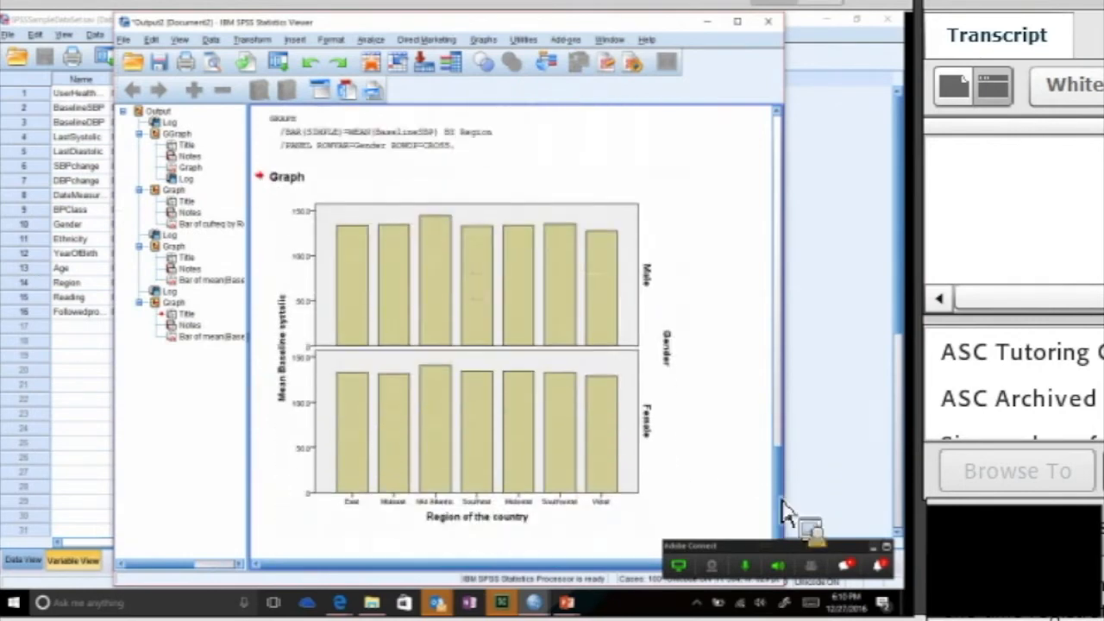
left_click(548, 298)
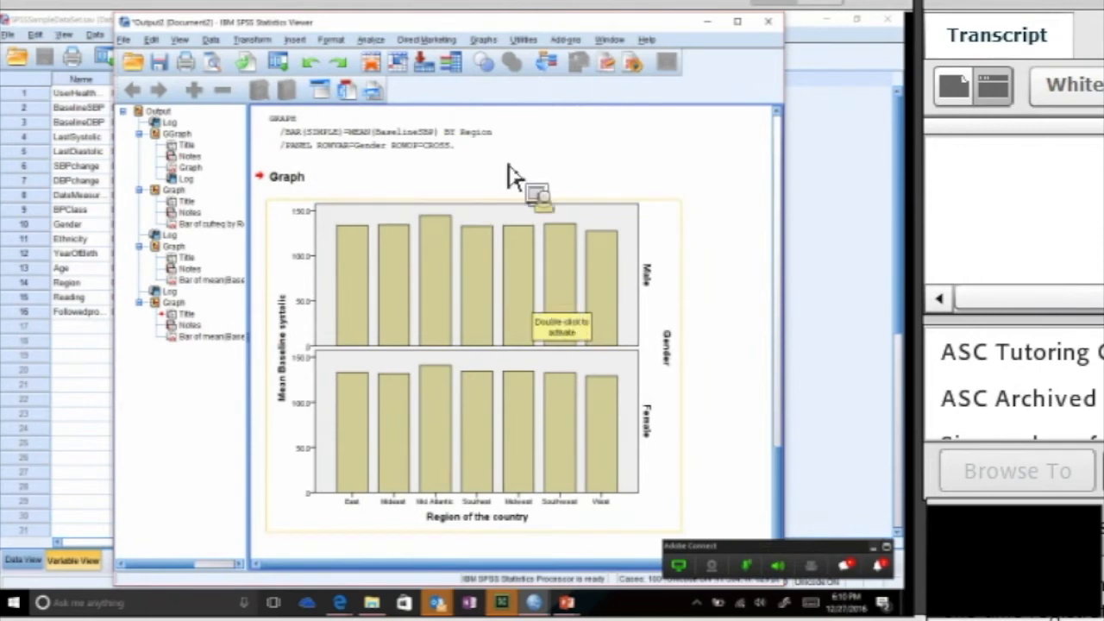
- Create the same mean Baseline systolic bar chart with Gender moved from the row panels to the column panels
left_click(483, 39)
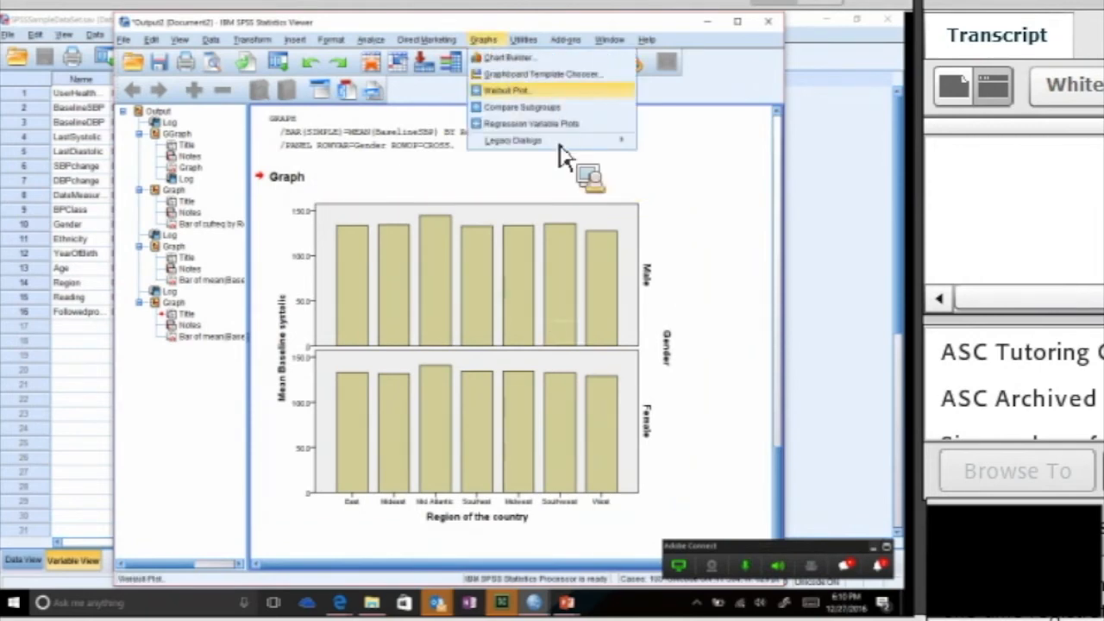
mouse_move(612, 140)
left_click(660, 144)
left_click(412, 401)
left_click_drag(480, 338, 473, 401)
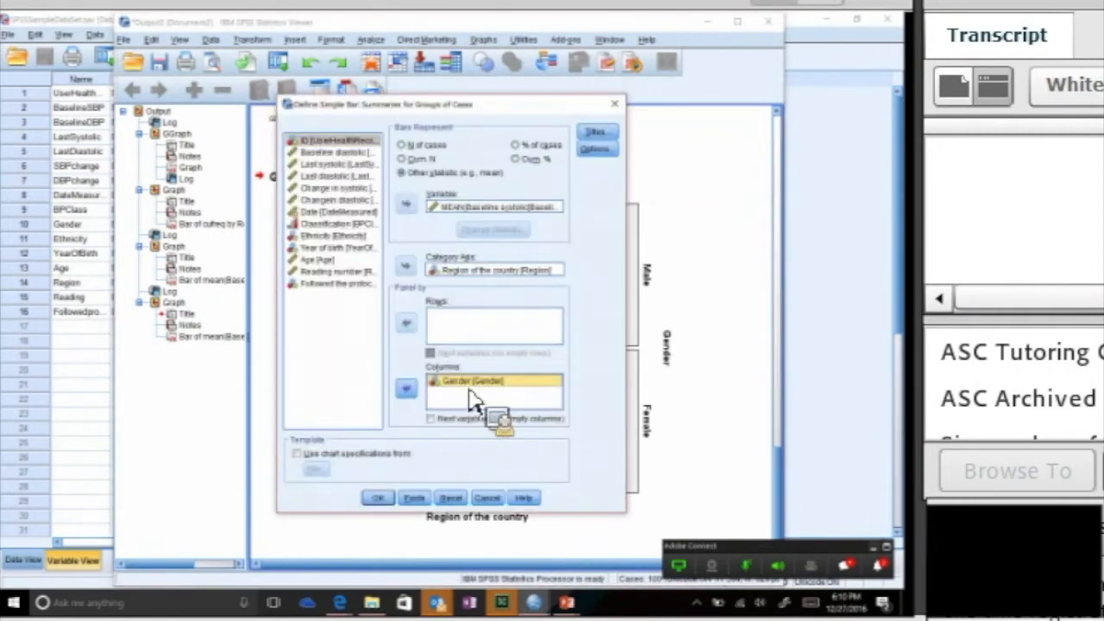
left_click(377, 498)
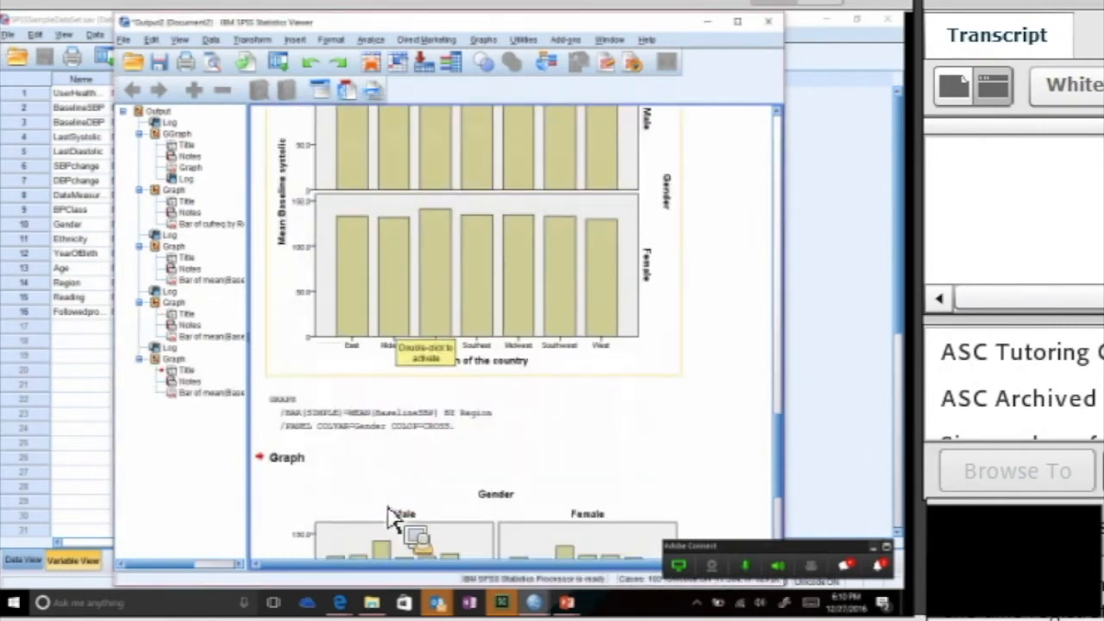
- Create a pie chart for groups of cases, with slices defined by Gender and representing the number of cases
left_click_drag(784, 469, 784, 501)
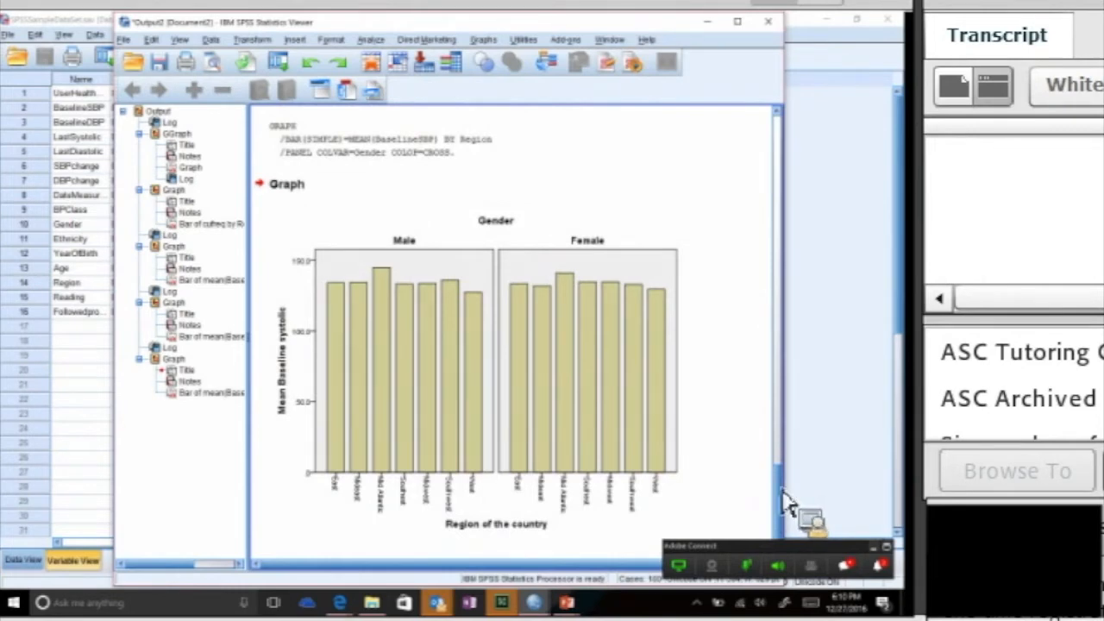
left_click_drag(787, 480, 787, 512)
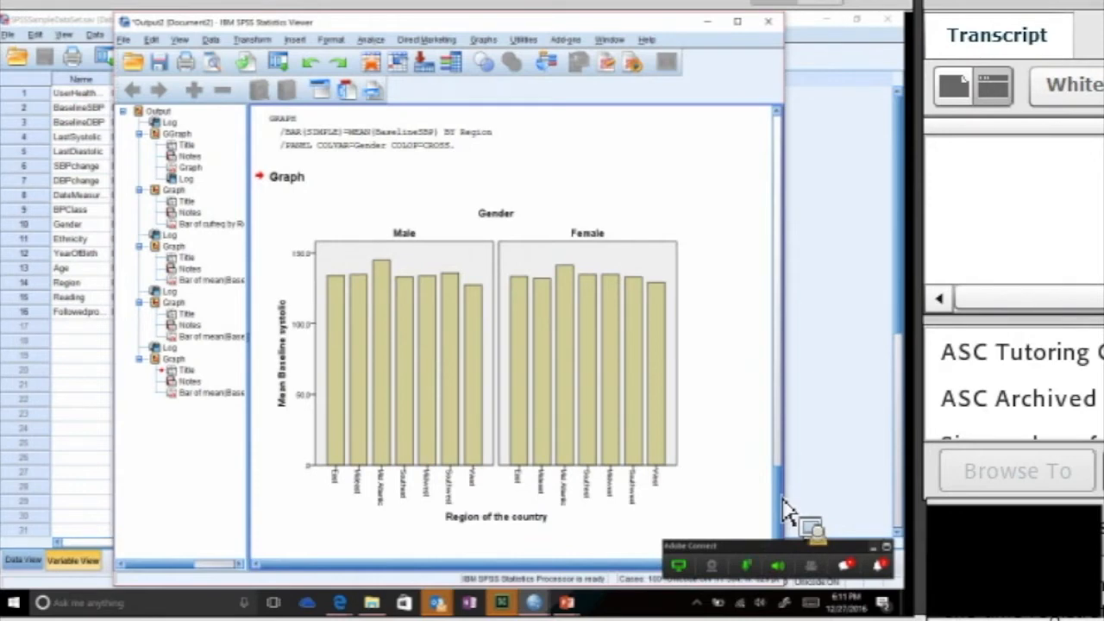
left_click(491, 43)
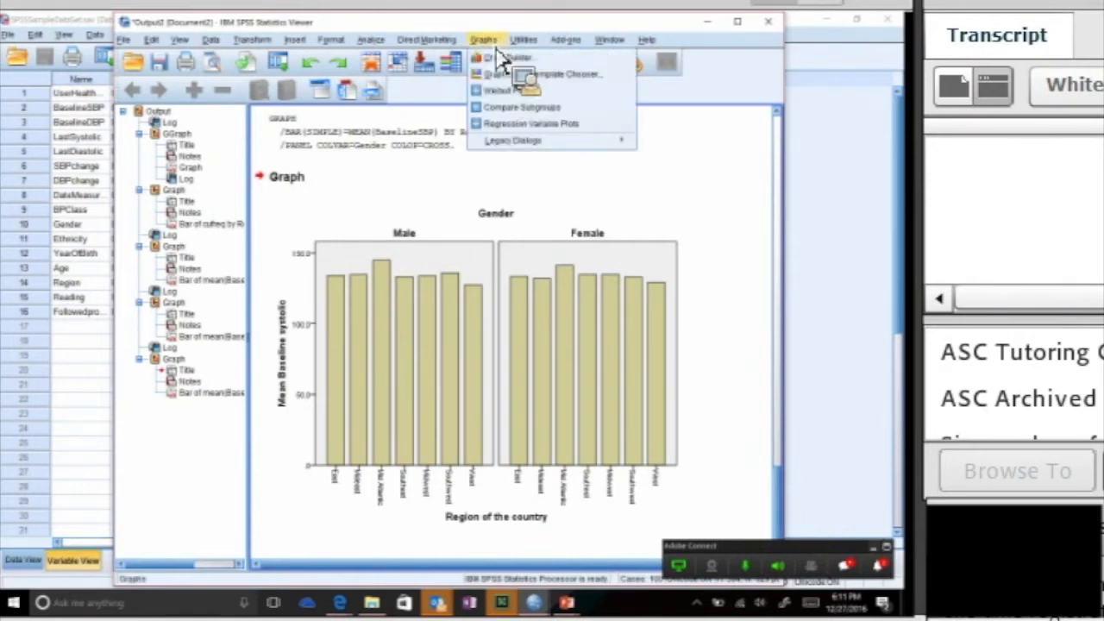
mouse_move(535, 140)
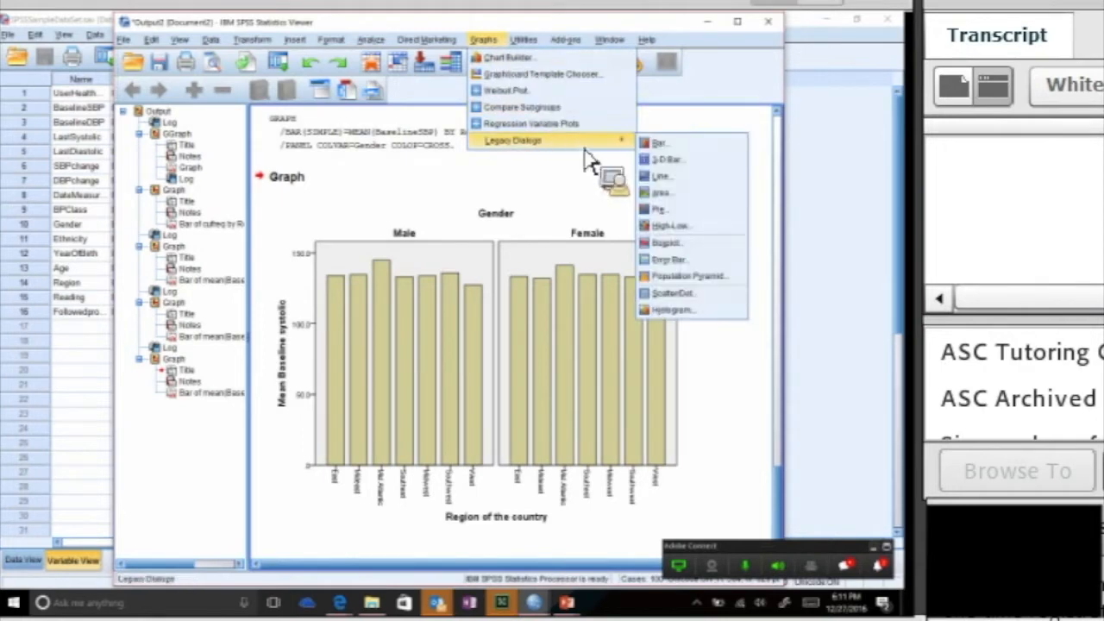
left_click(664, 210)
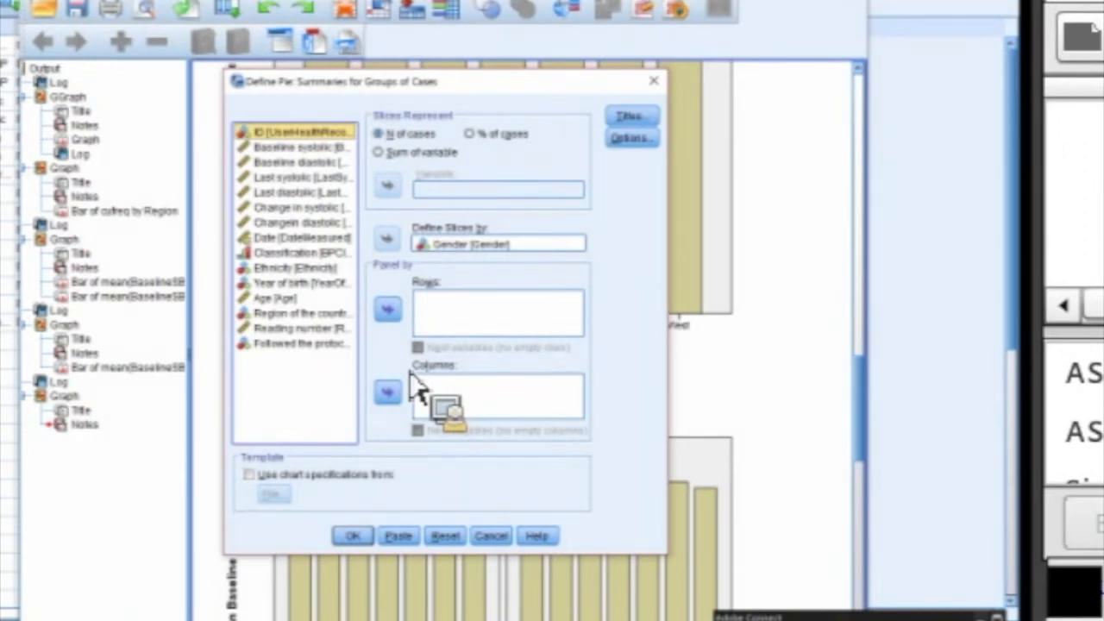
left_click_drag(412, 374, 571, 250)
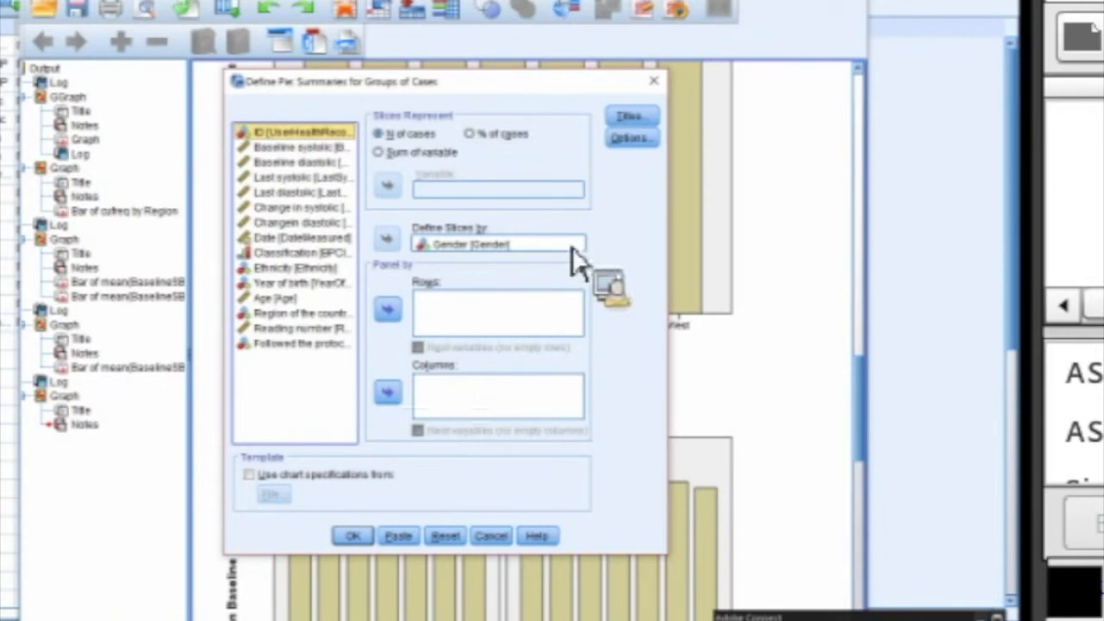
left_click(355, 536)
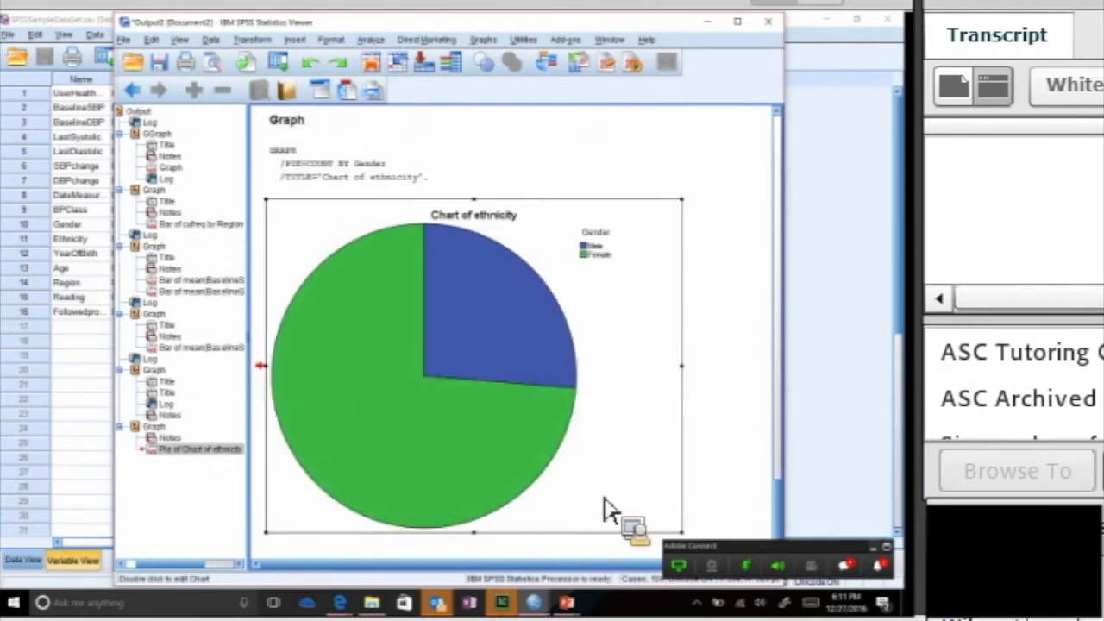
- Create another pie chart of case counts by Gender, paneled in rows by Ethnicity, and view it
left_click(483, 39)
mouse_move(552, 141)
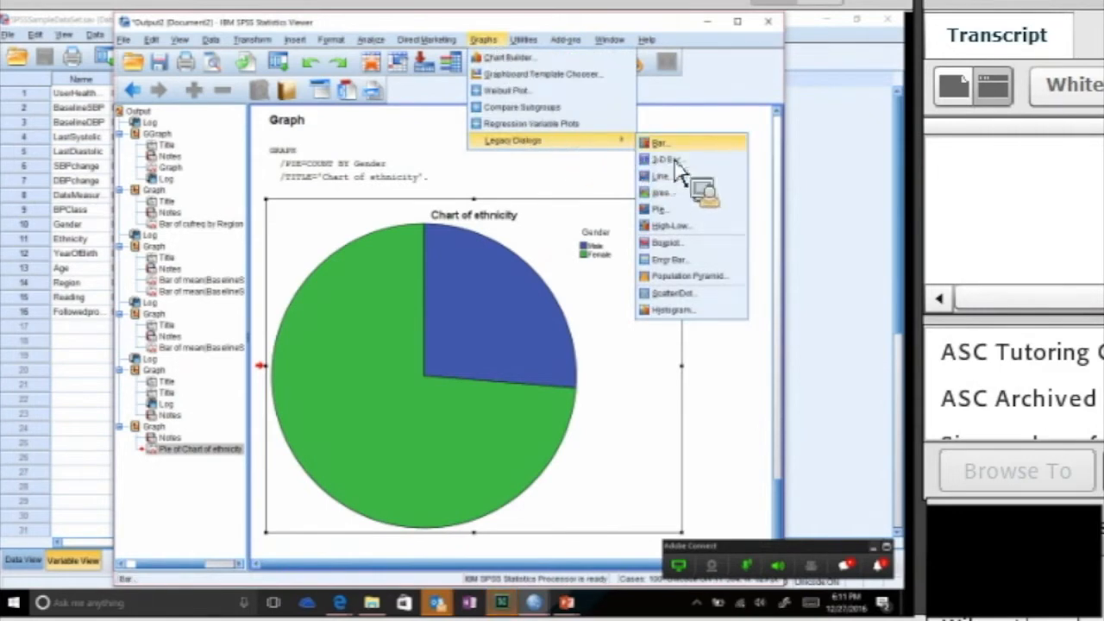
left_click(664, 211)
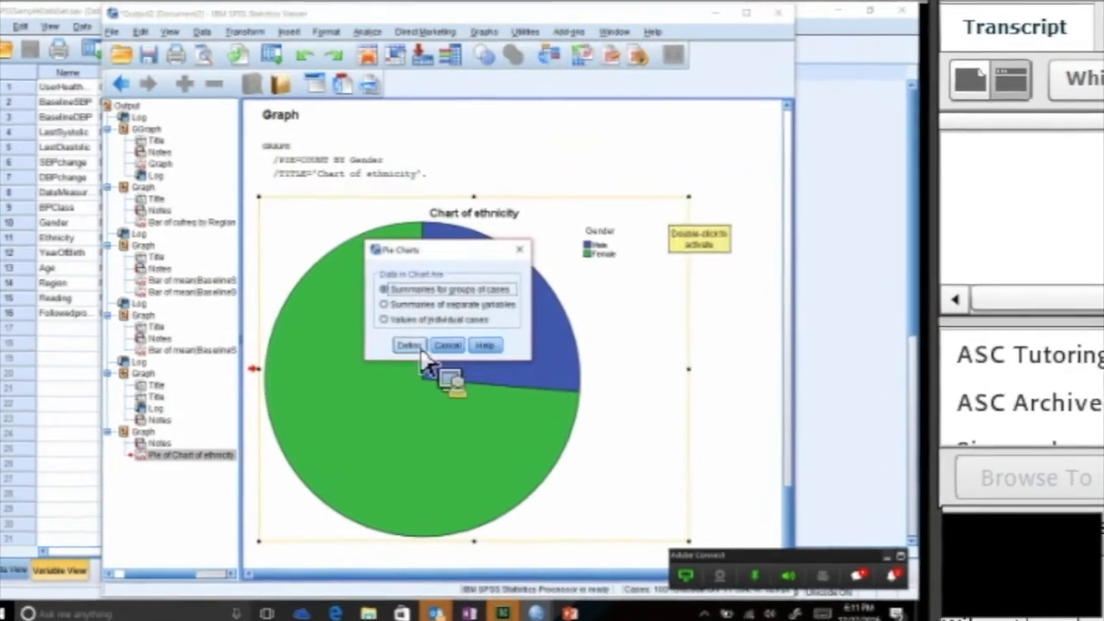
left_click(414, 340)
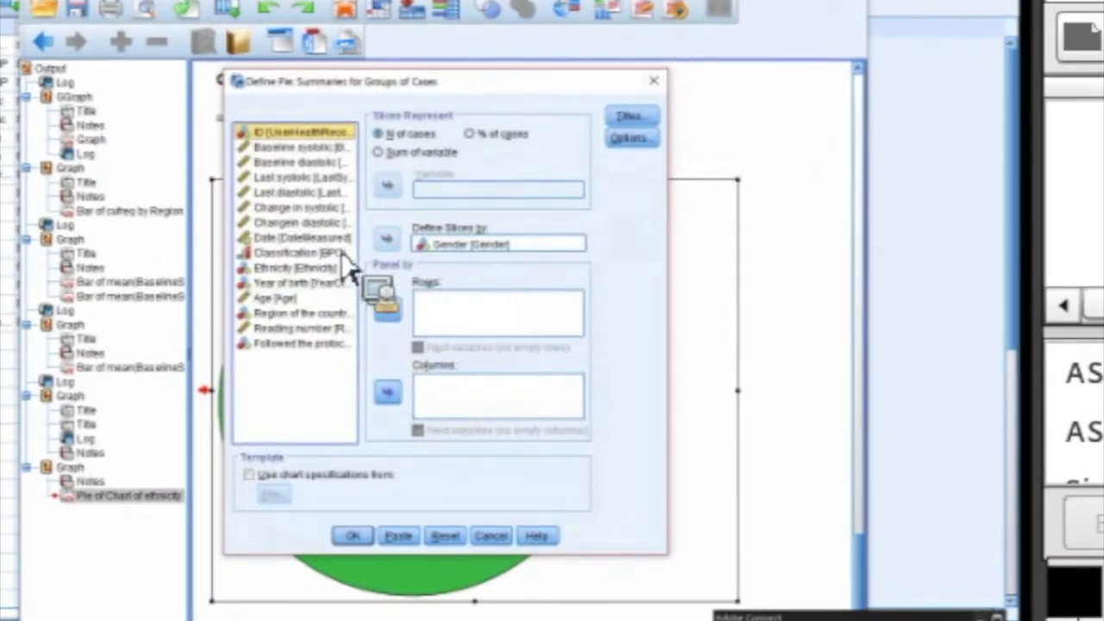
left_click(293, 269)
left_click(388, 308)
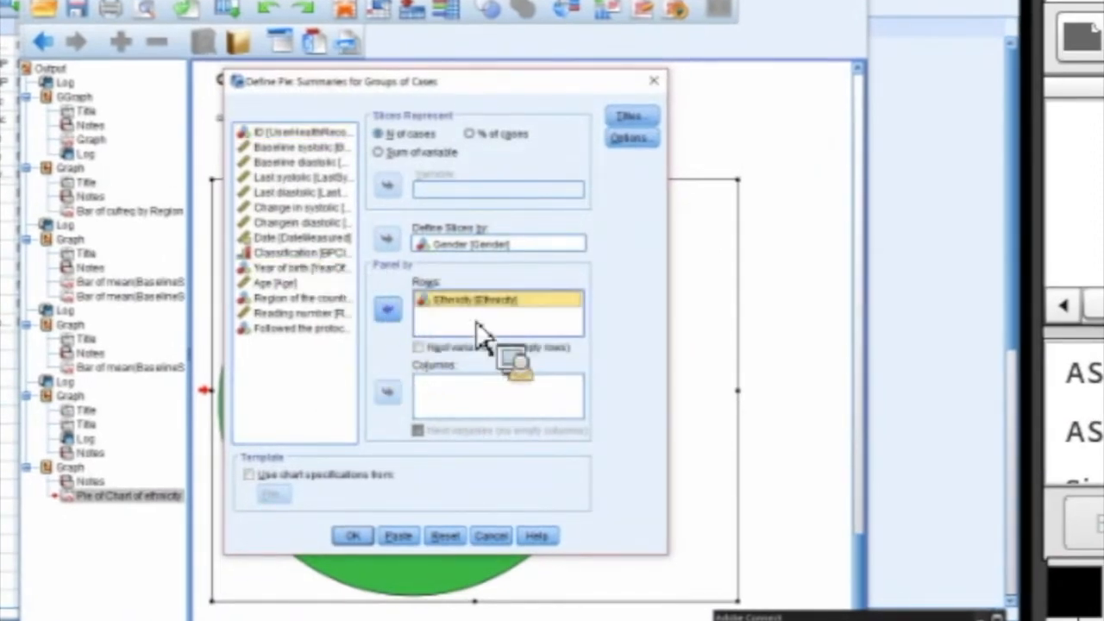
left_click(354, 536)
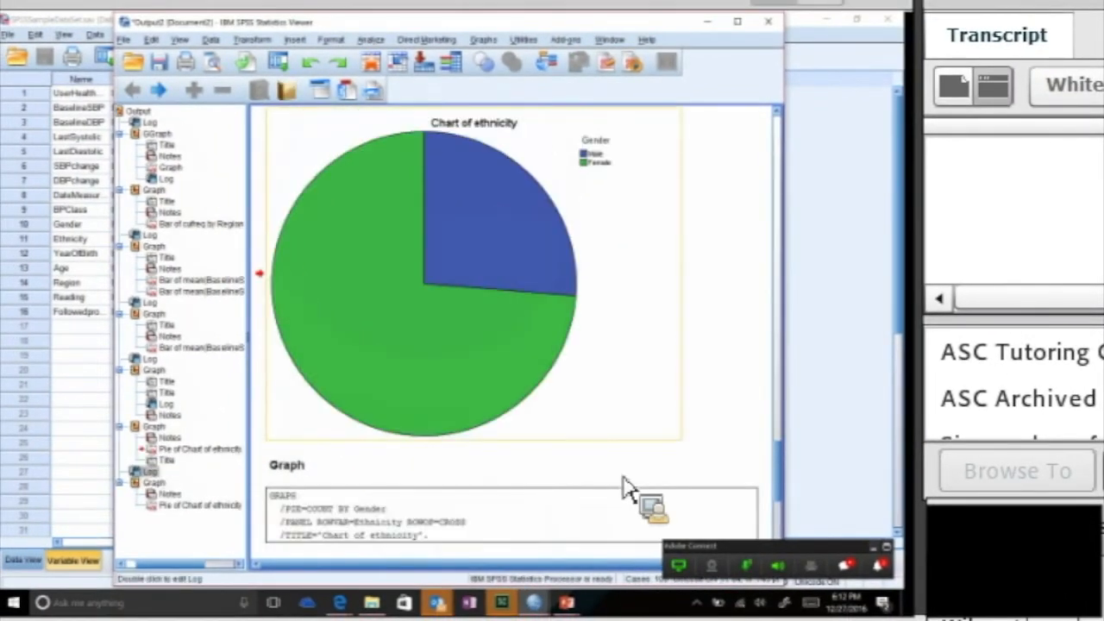
scroll(791, 492, "down", 5)
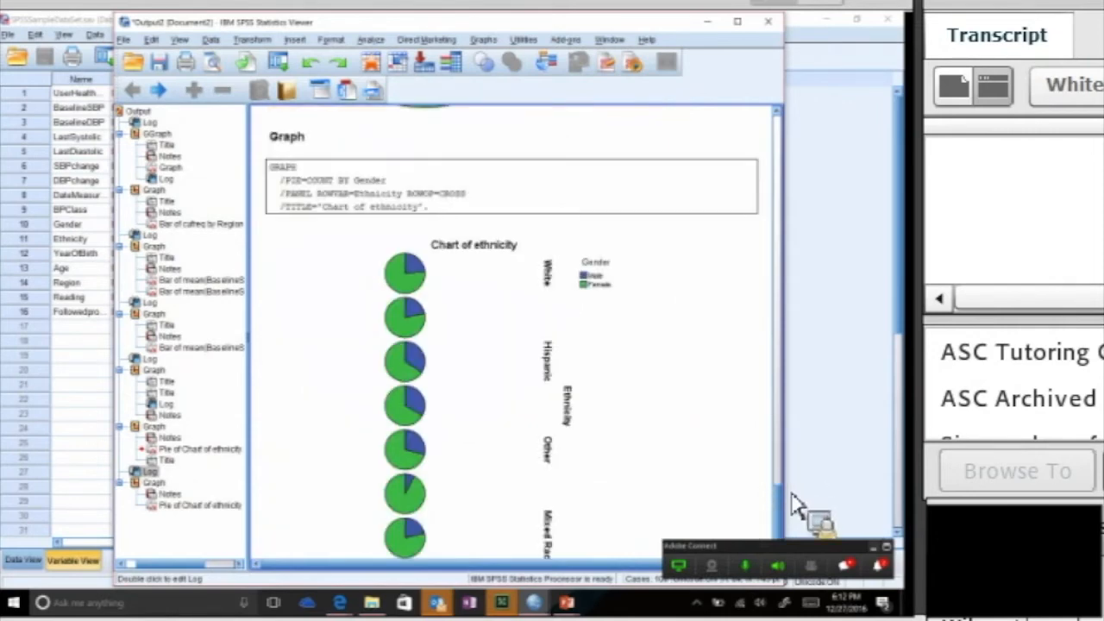
mouse_move(781, 511)
left_mouse_down()
mouse_move(782, 492)
mouse_move(782, 523)
mouse_move(786, 418)
mouse_move(782, 490)
left_mouse_up()
- Create a simple boxplot of Baseline systolic for groups of cases, with Region of the country as the category axis, and view it
left_click(483, 40)
mouse_move(604, 140)
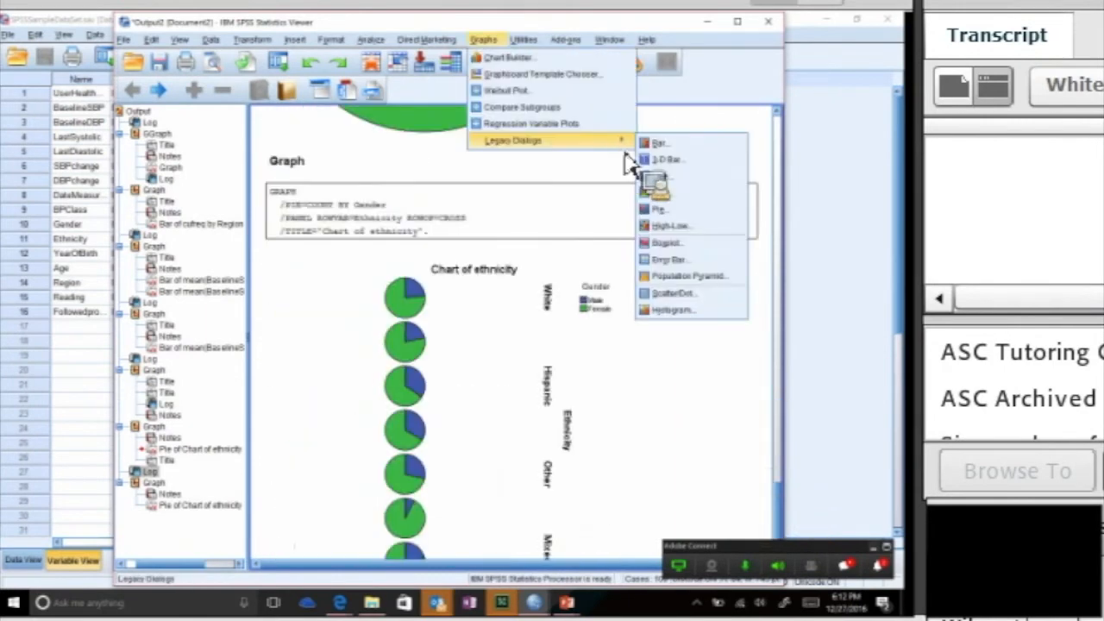
left_click(682, 244)
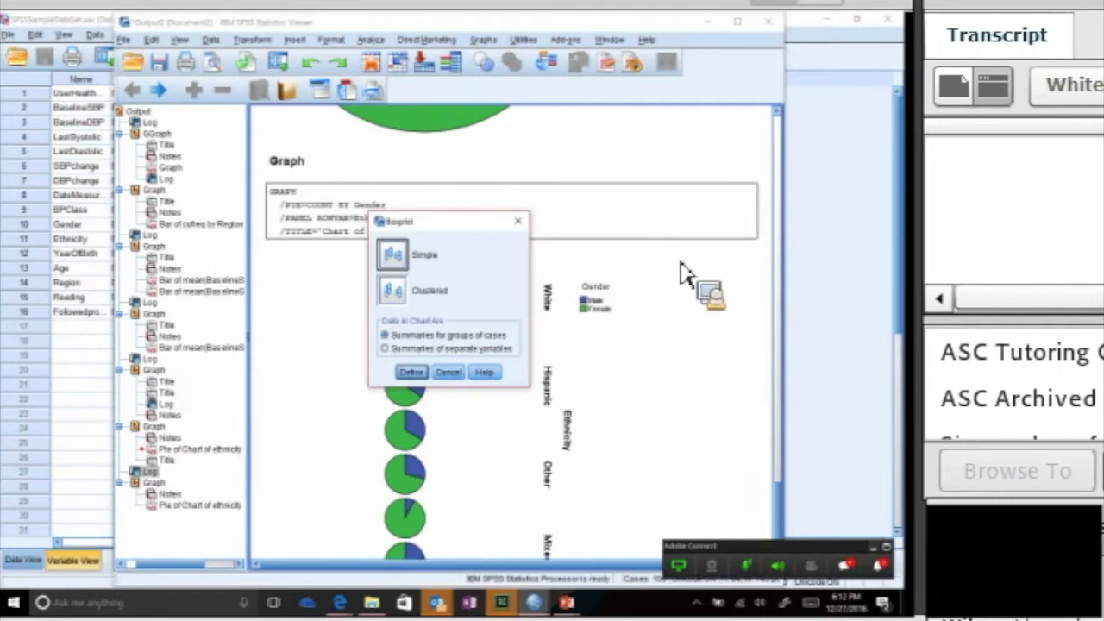
left_click(411, 373)
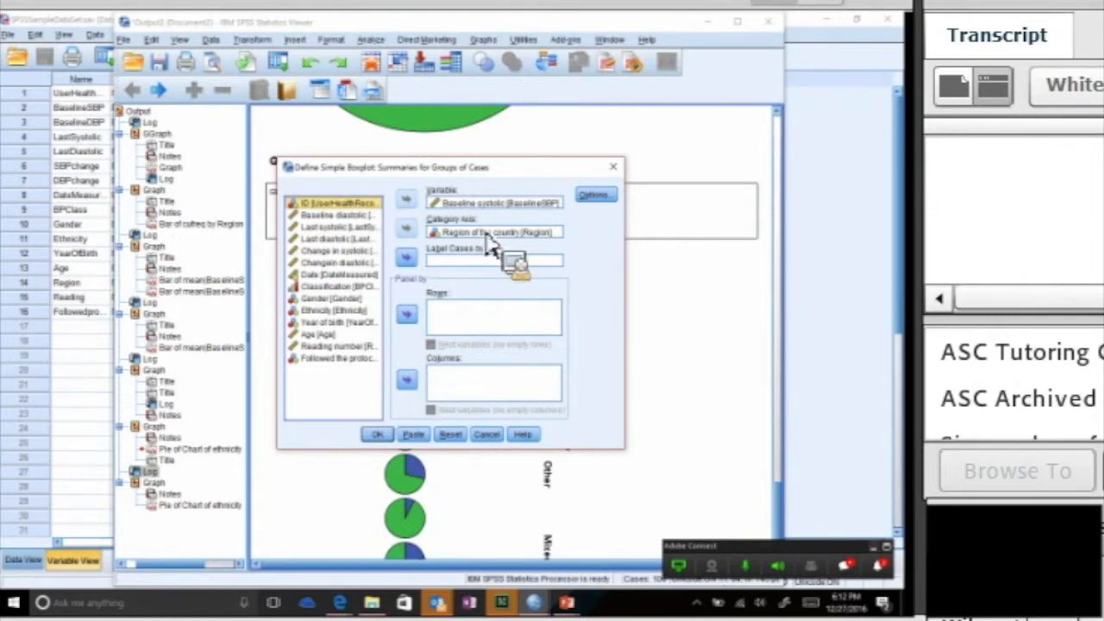
left_click(443, 241)
left_click_drag(443, 246, 488, 222)
left_click(378, 434)
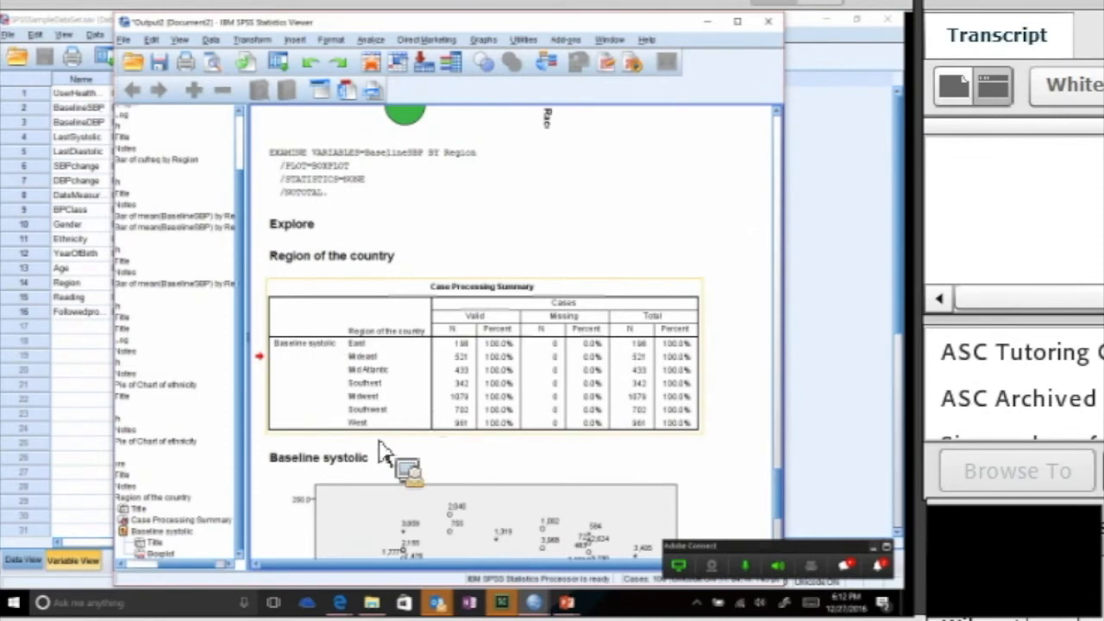
scroll(802, 522, "down", 5)
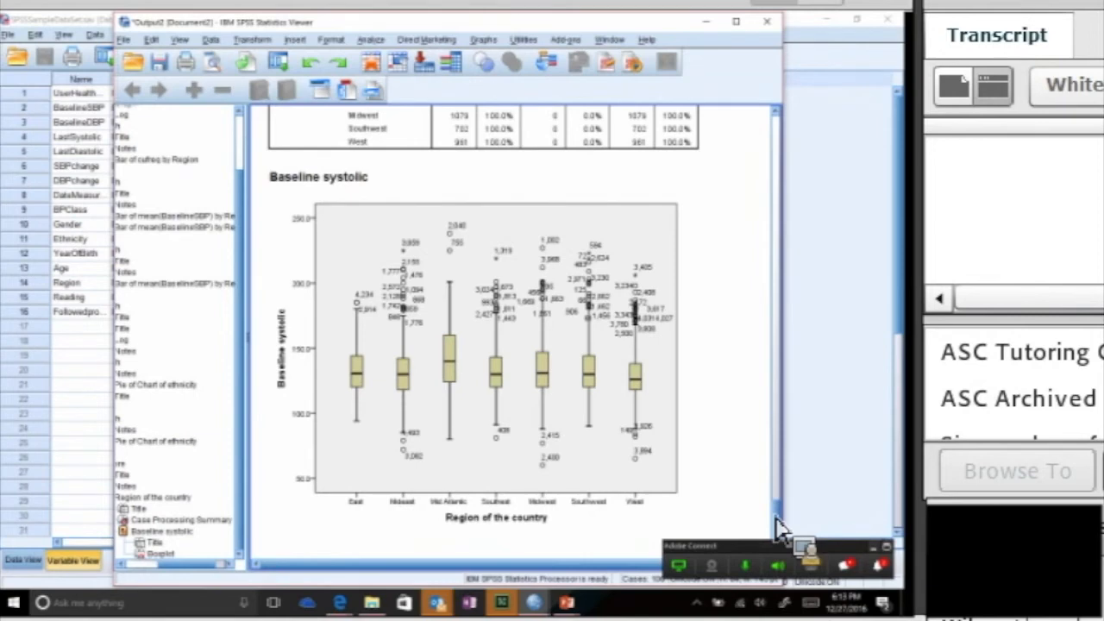
- Examine the case rows in the dataset's Data View and return to the output document
left_click(657, 415)
left_click(35, 560)
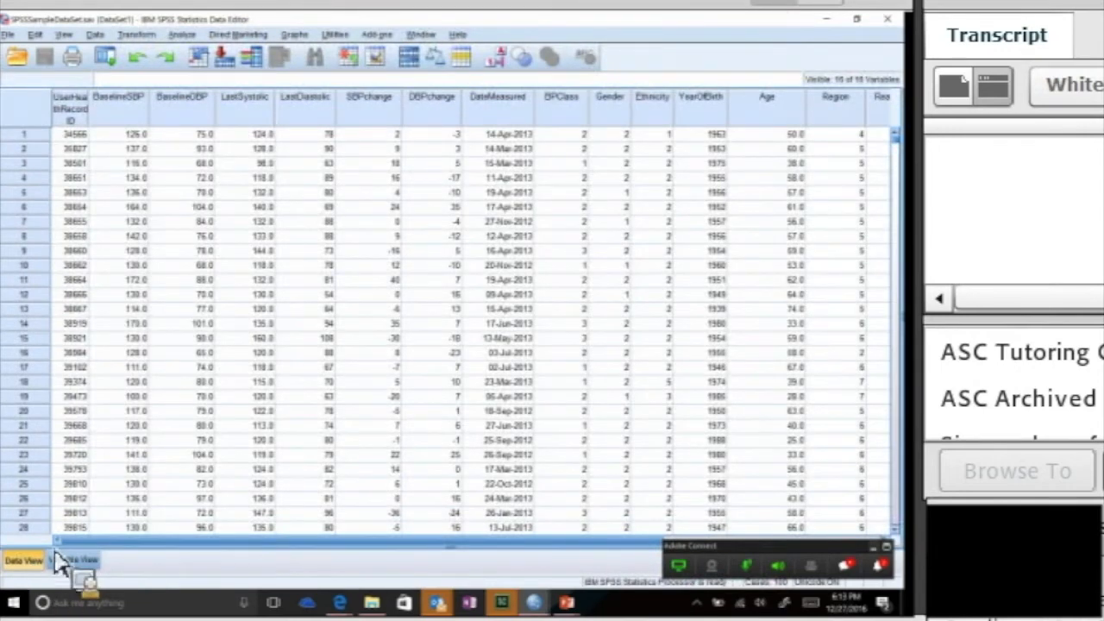
left_click(534, 602)
left_click(625, 566)
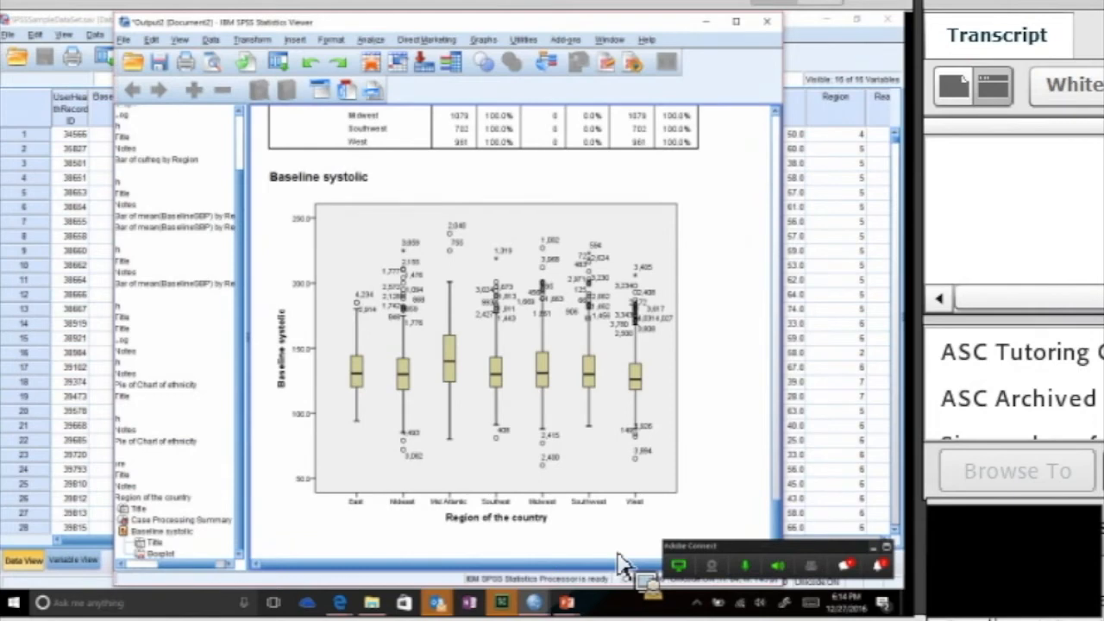
- Create a simple scatterplot with Baseline systolic on the Y axis and Baseline diastolic replacing Last systolic on the X axis
left_click(483, 40)
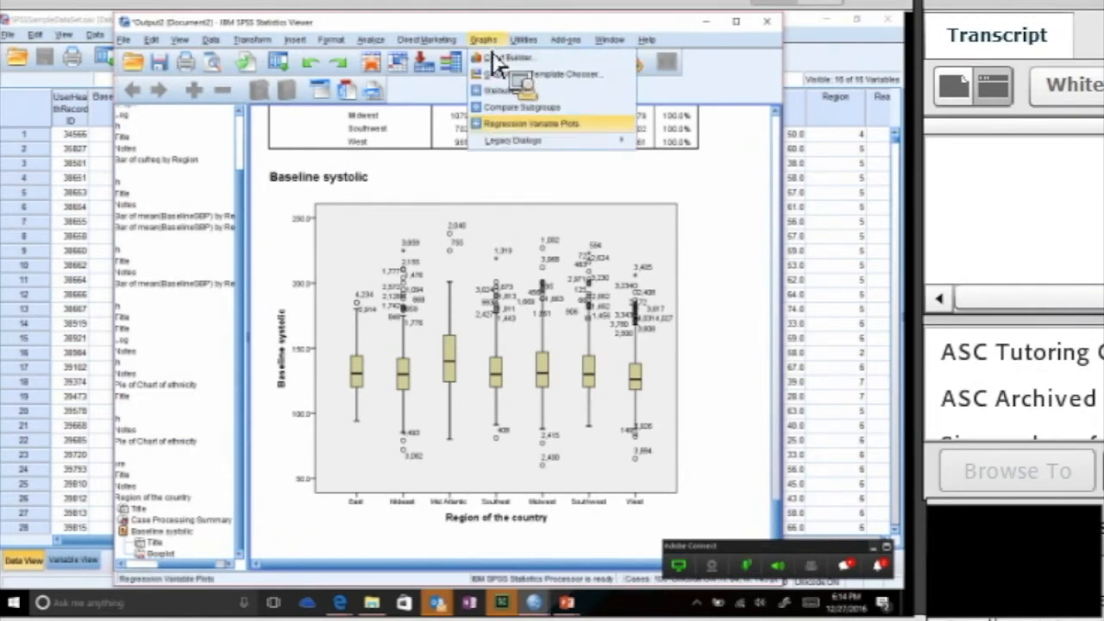
mouse_move(604, 140)
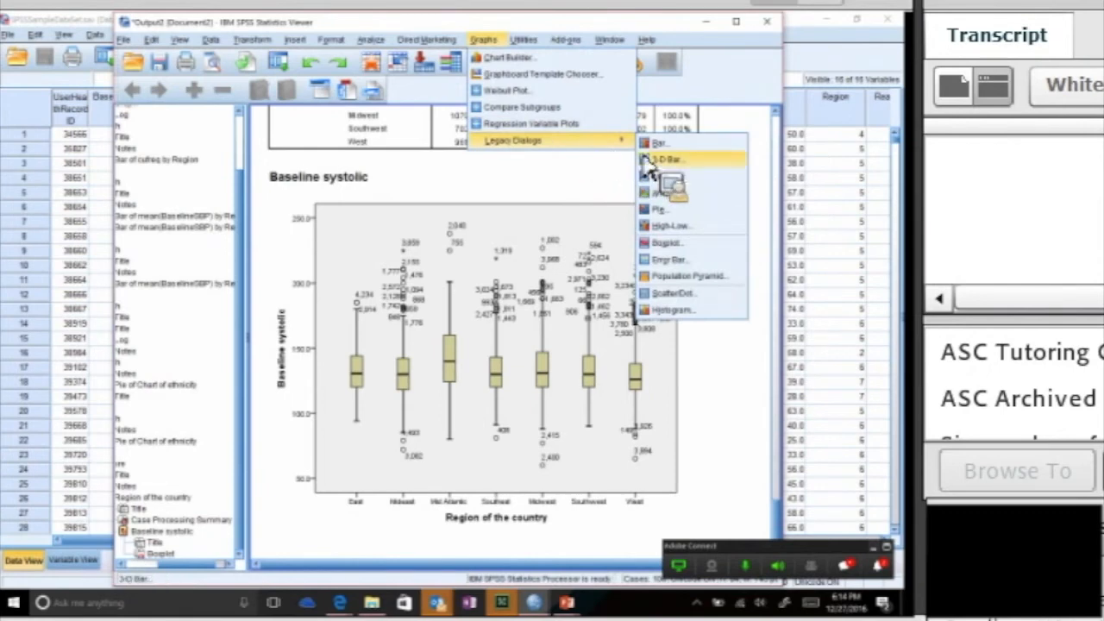
left_click(690, 295)
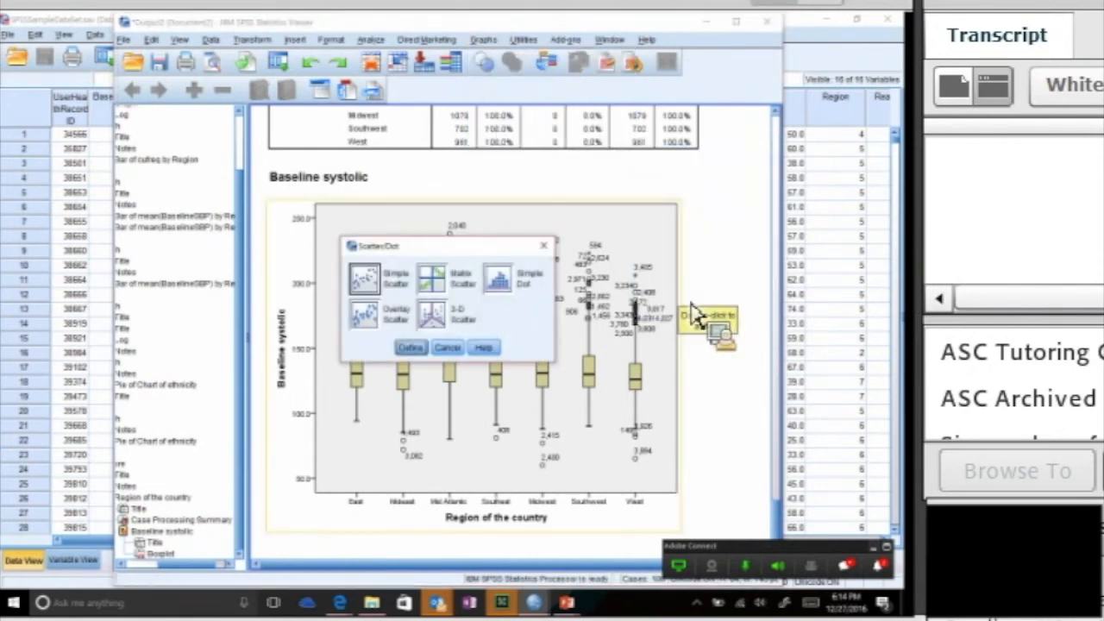
left_click(412, 348)
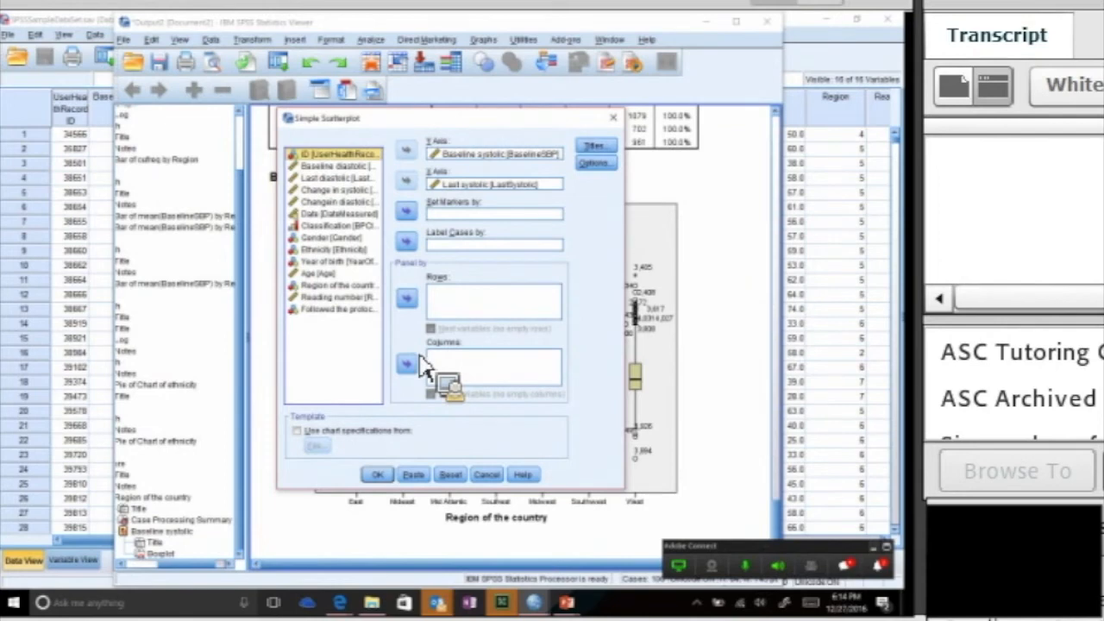
left_click_drag(423, 365, 352, 219)
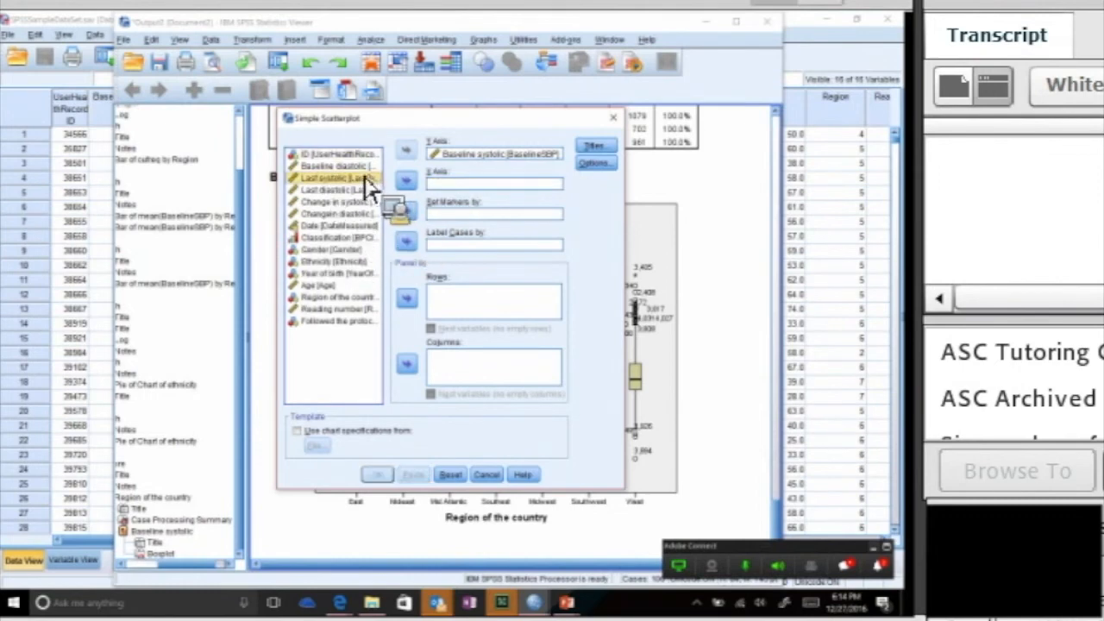
left_click_drag(337, 166, 473, 200)
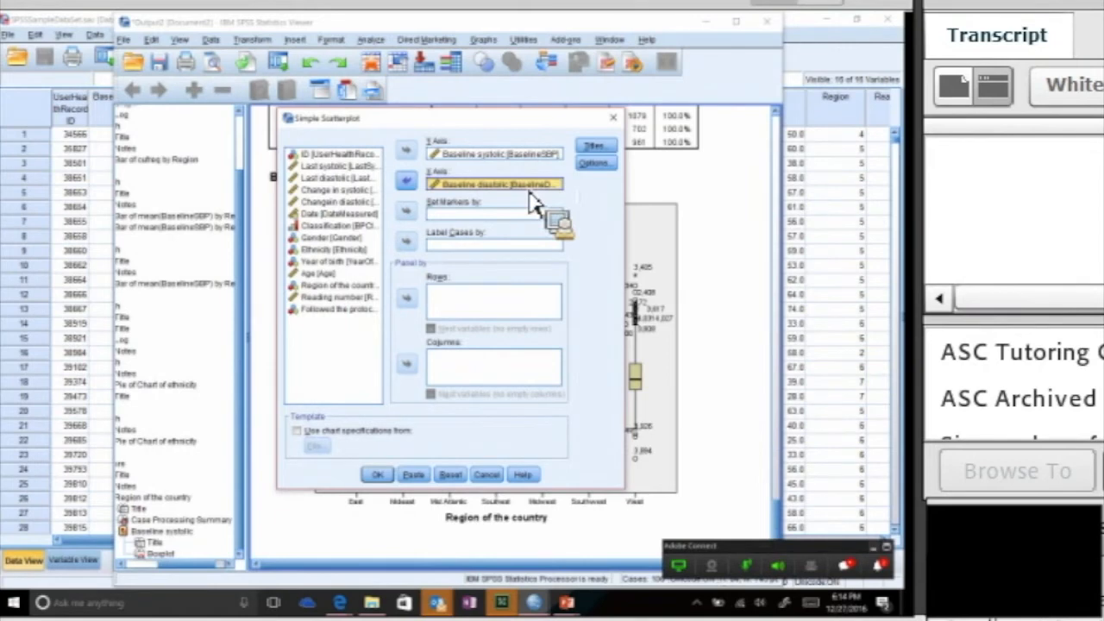
key("Return")
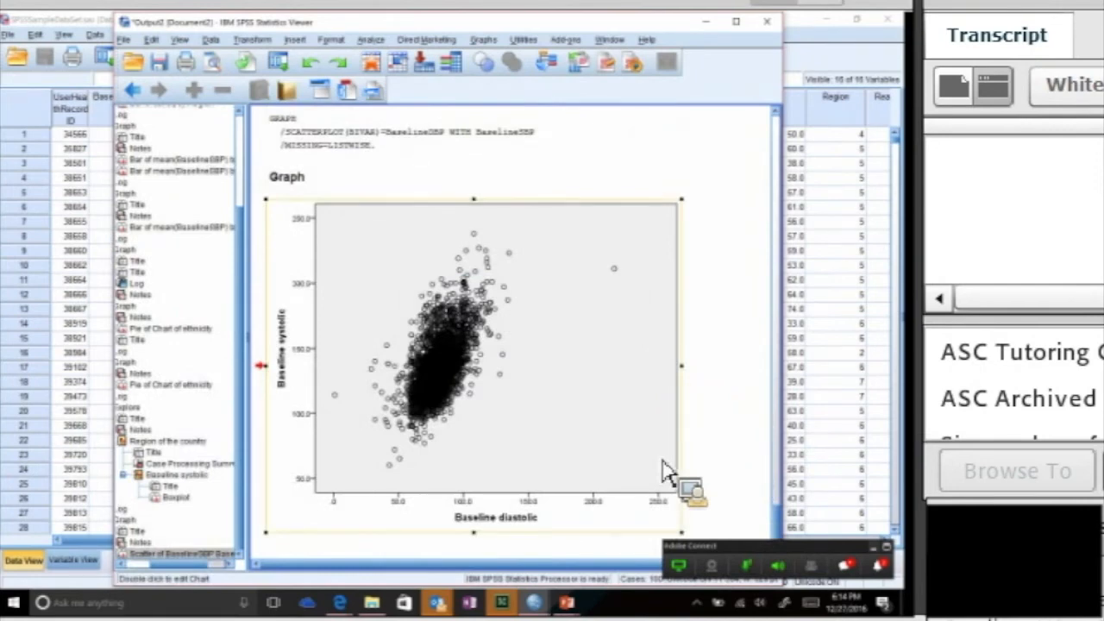
left_click(716, 257)
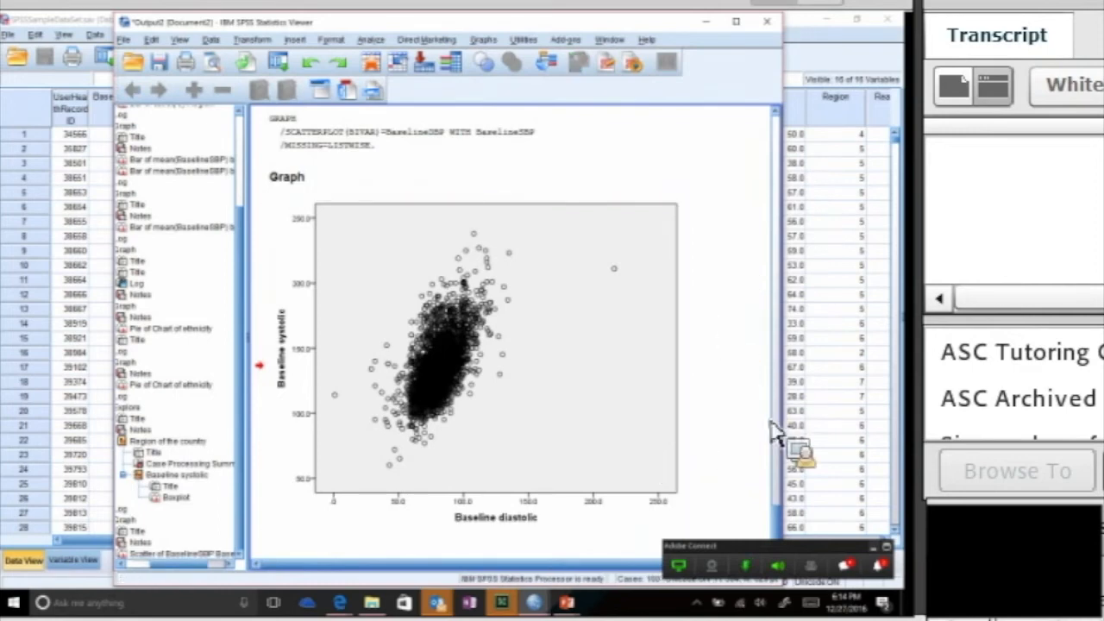
scroll(781, 514, "up", 3)
scroll(787, 516, "up", 3)
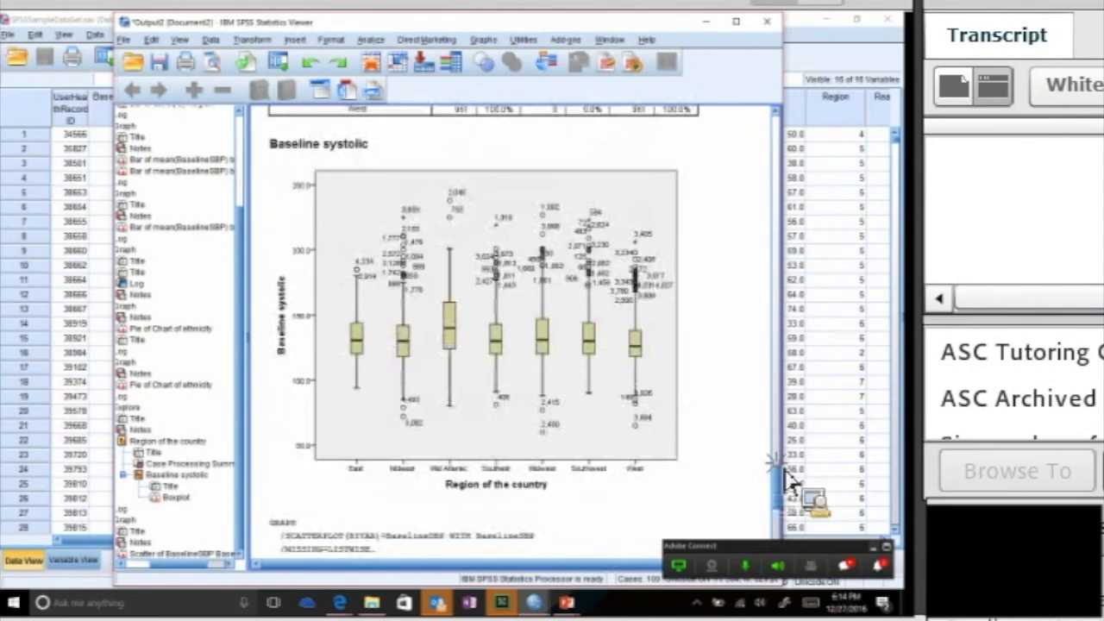
scroll(791, 497, "up", 1)
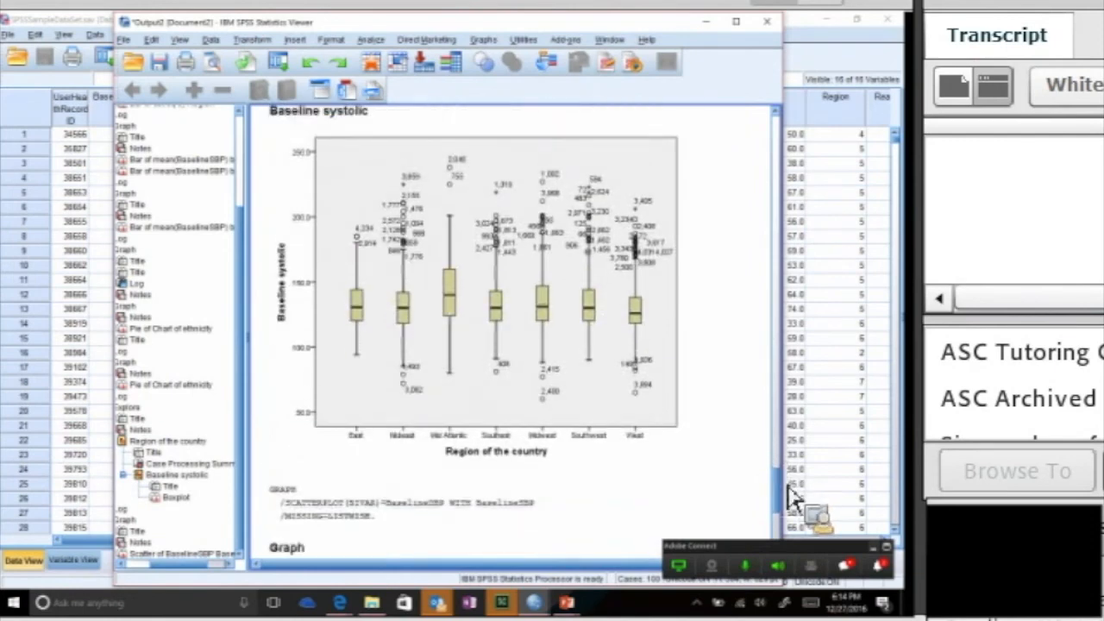
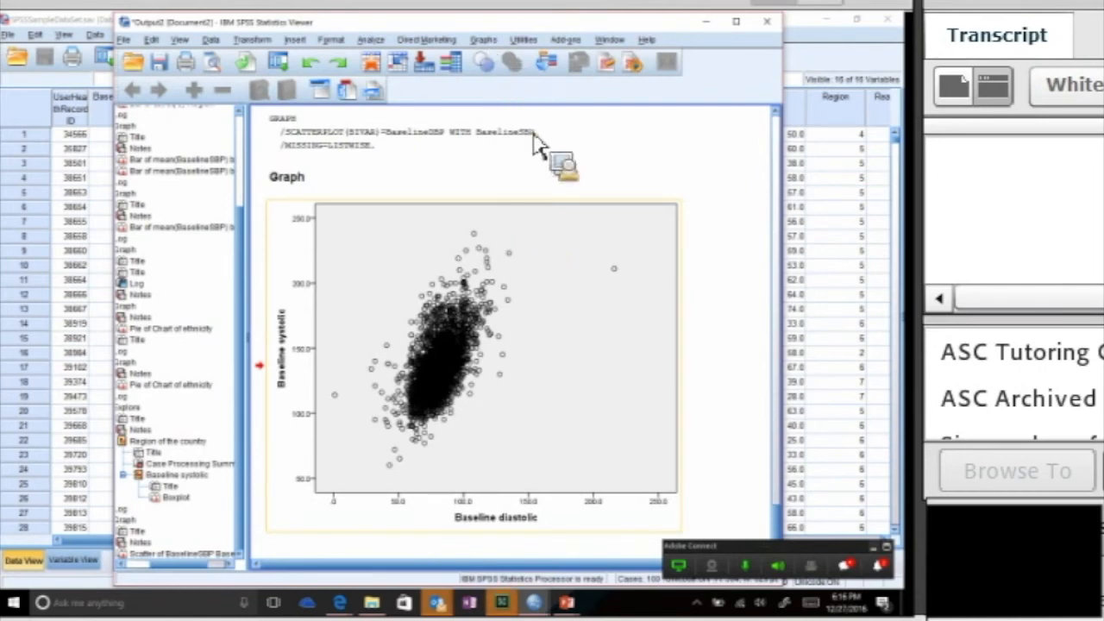
- Create a histogram of Age with the normal curve displayed and view it in the output
left_click(483, 40)
mouse_move(573, 140)
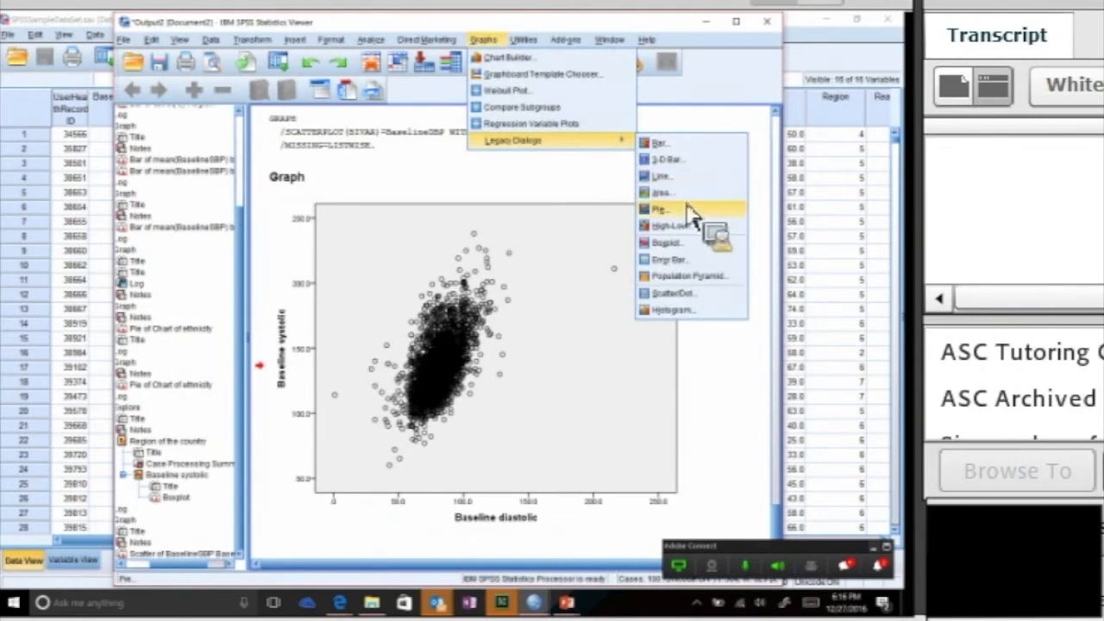
left_click(685, 309)
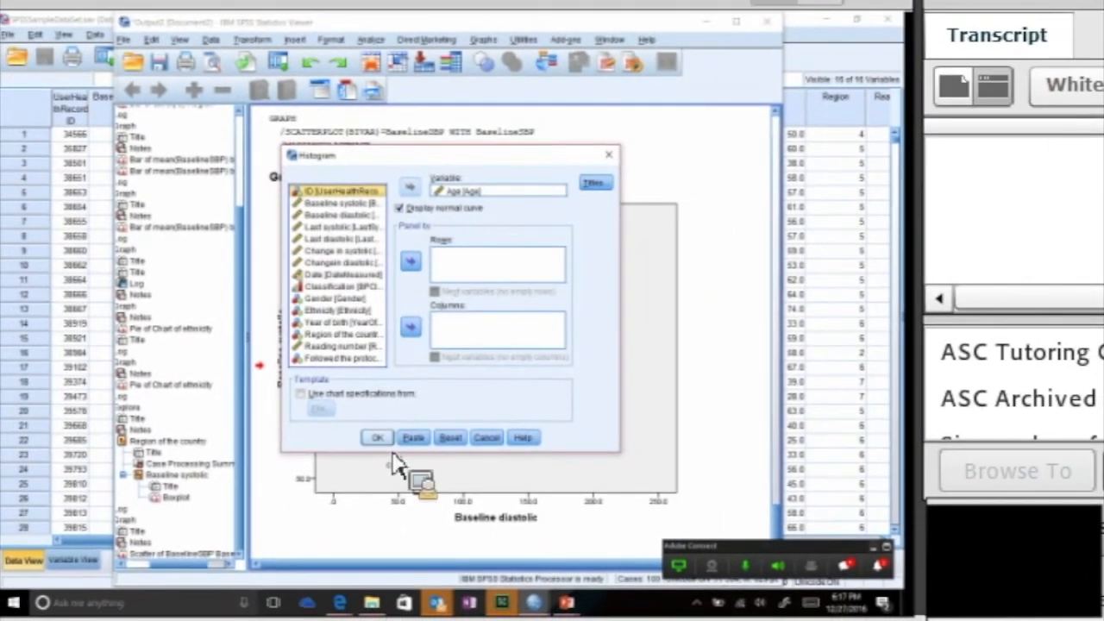
left_click(353, 481)
left_click(686, 472)
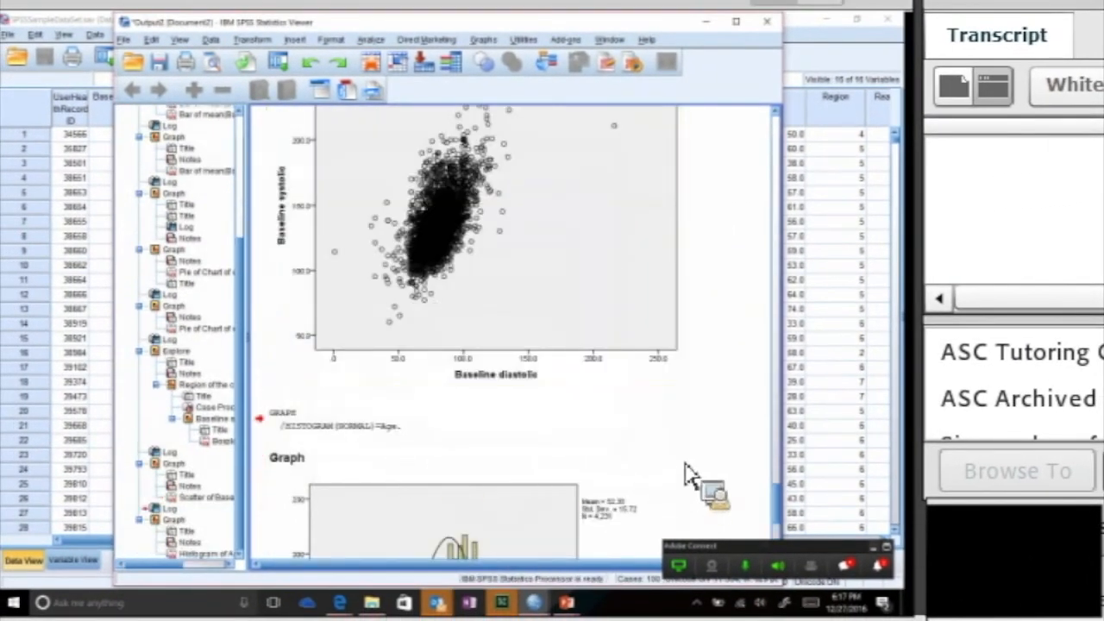
left_click_drag(781, 501, 788, 549)
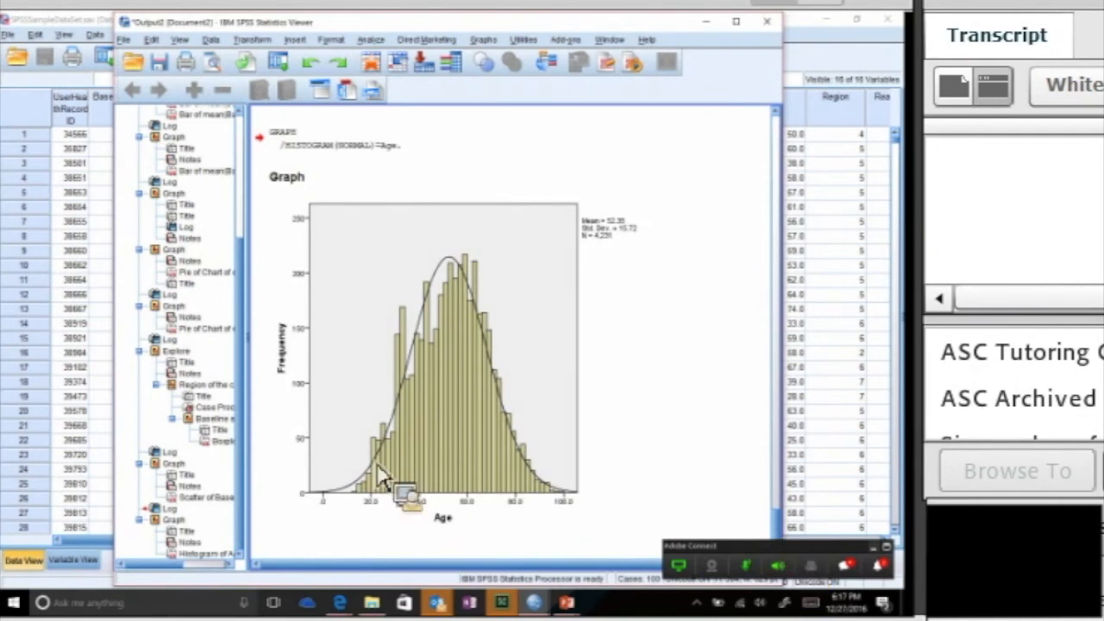
- Open the Age histogram for editing and change the fill colour of its bars to blue
left_click(438, 392)
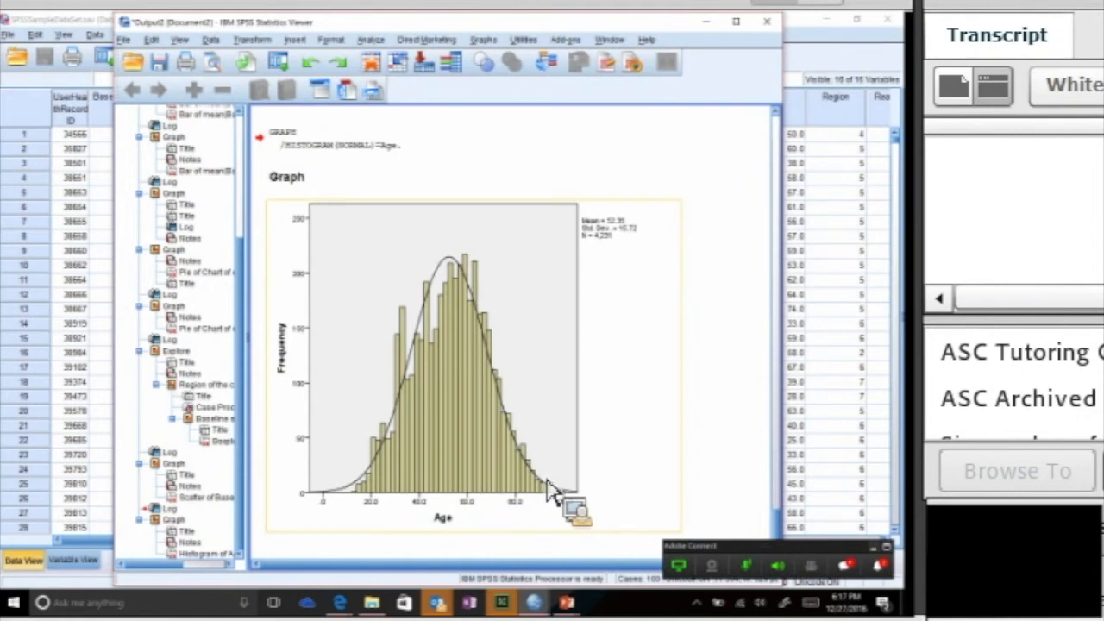
left_click(553, 380)
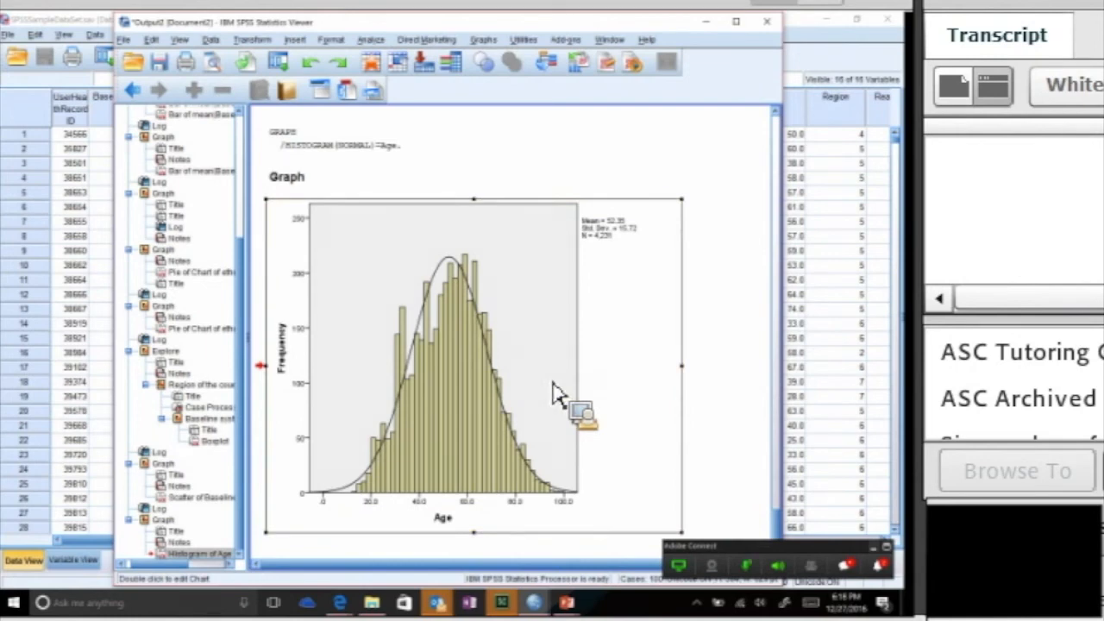
double_click(385, 320)
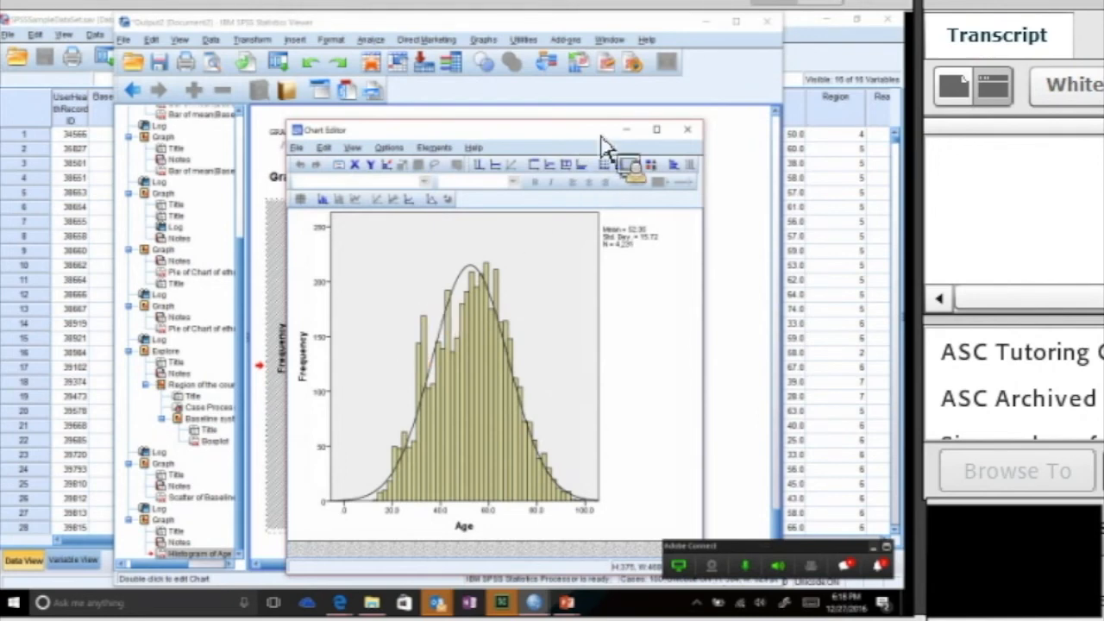
left_click(495, 386)
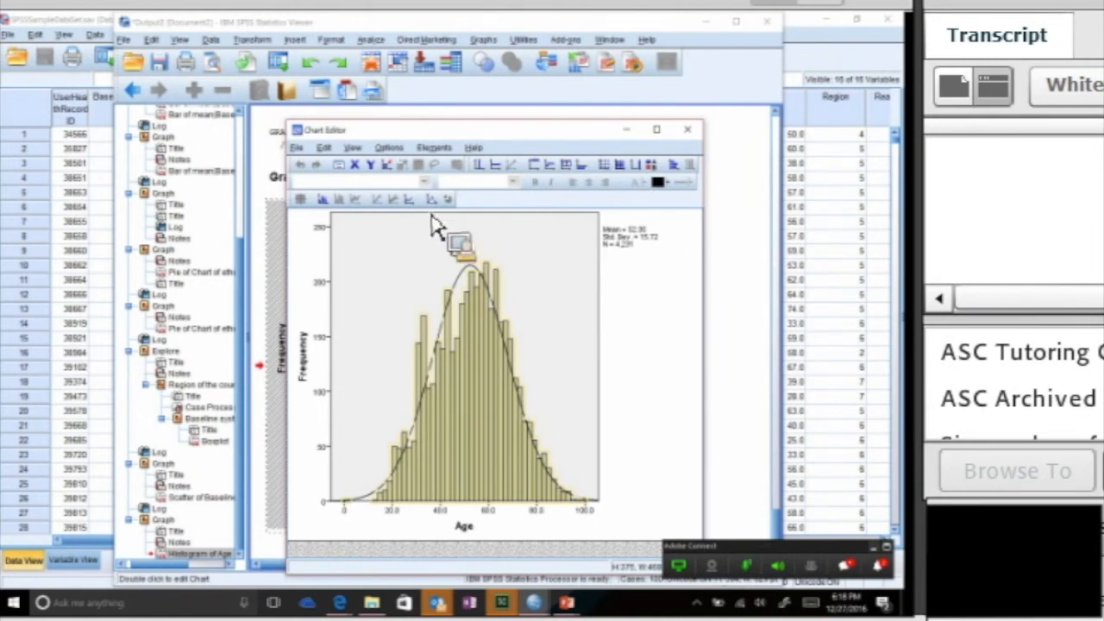
left_click(658, 183)
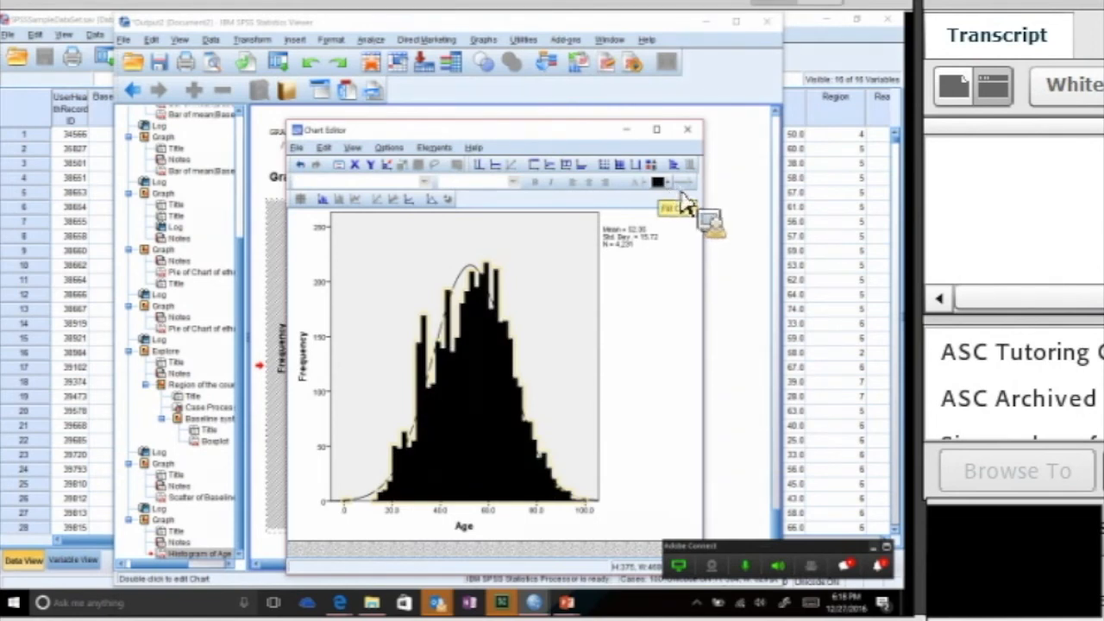
left_click(668, 183)
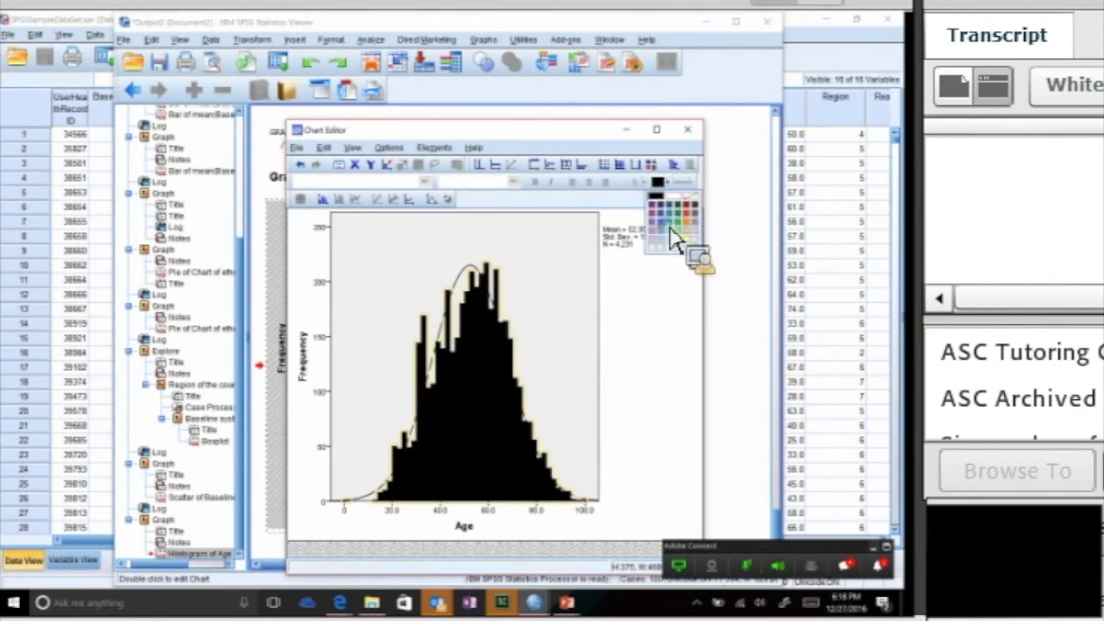
left_click(672, 229)
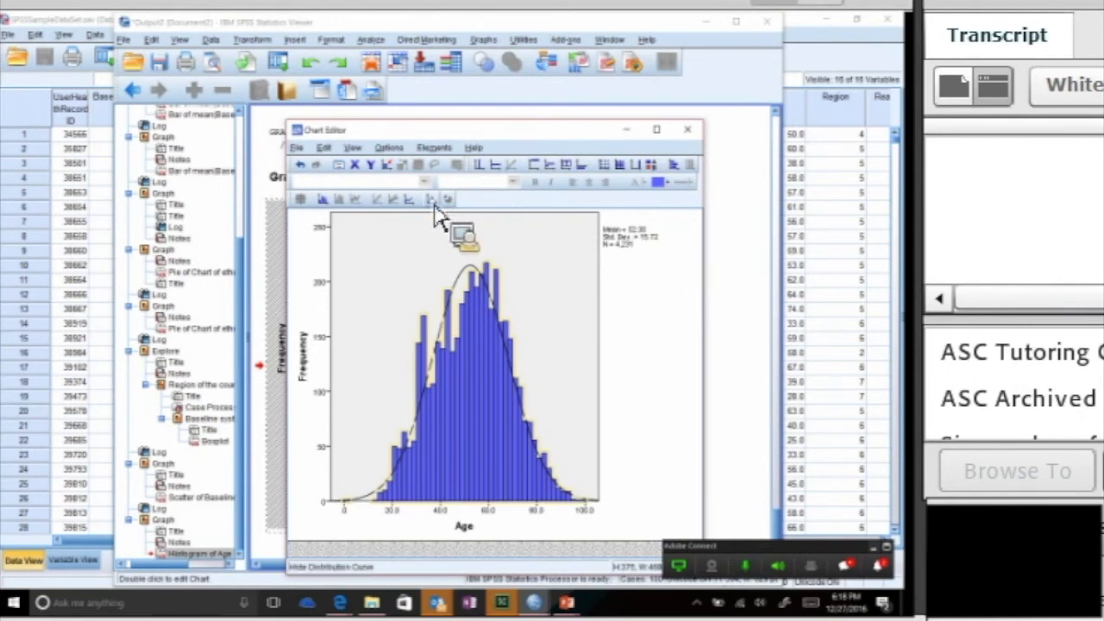
- Show Count data labels on the histogram's bars, keeping the automatic label position, and close the label properties
left_click(336, 208)
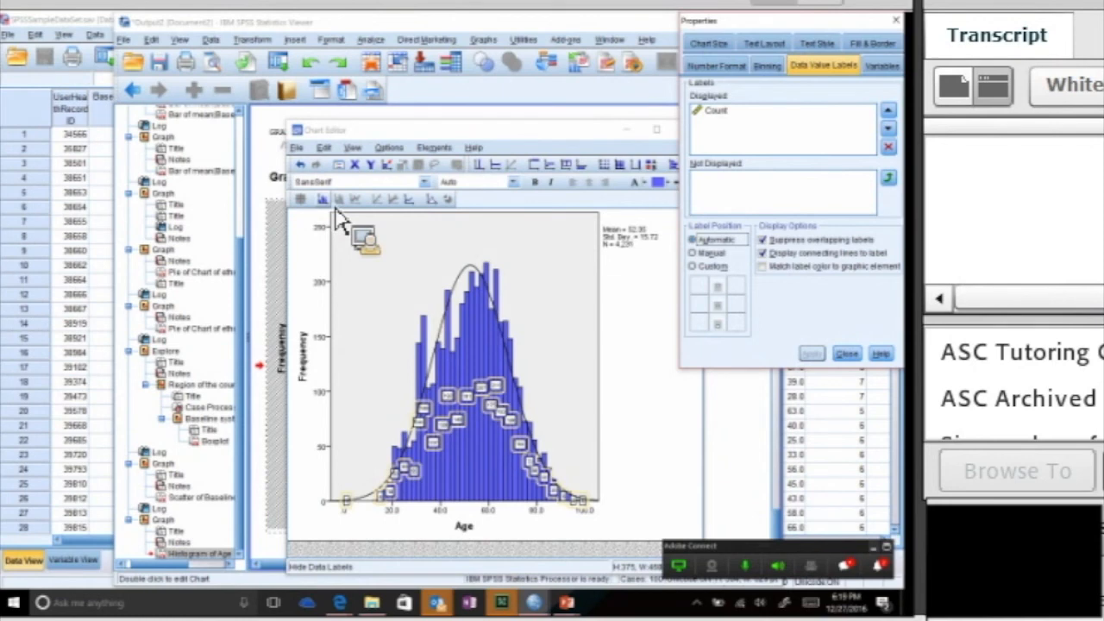
left_click_drag(821, 20, 728, 39)
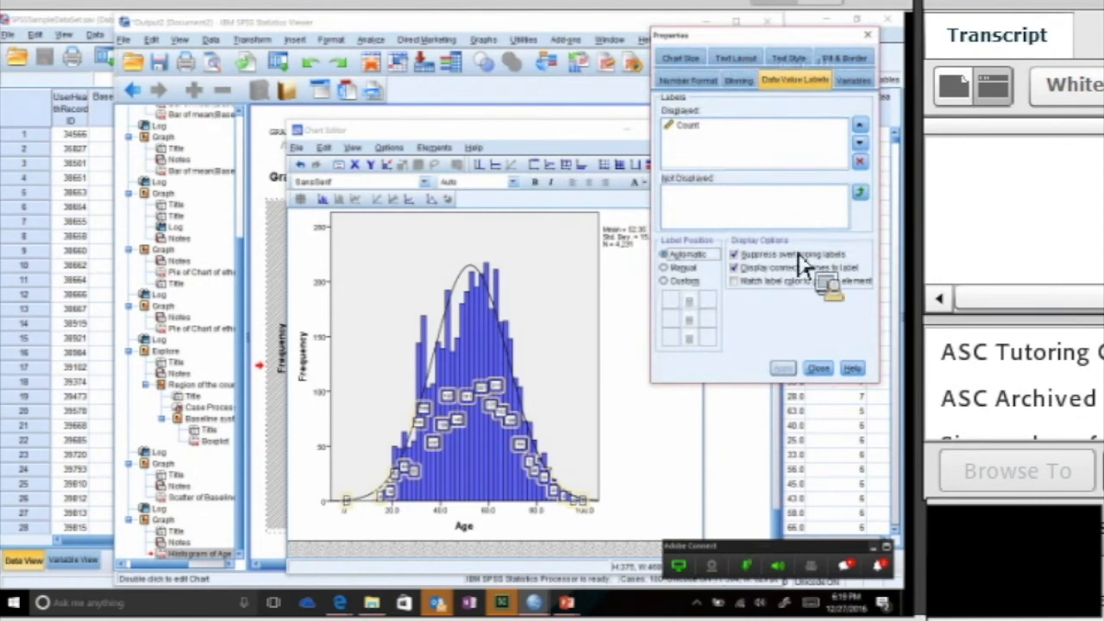
left_click(819, 369)
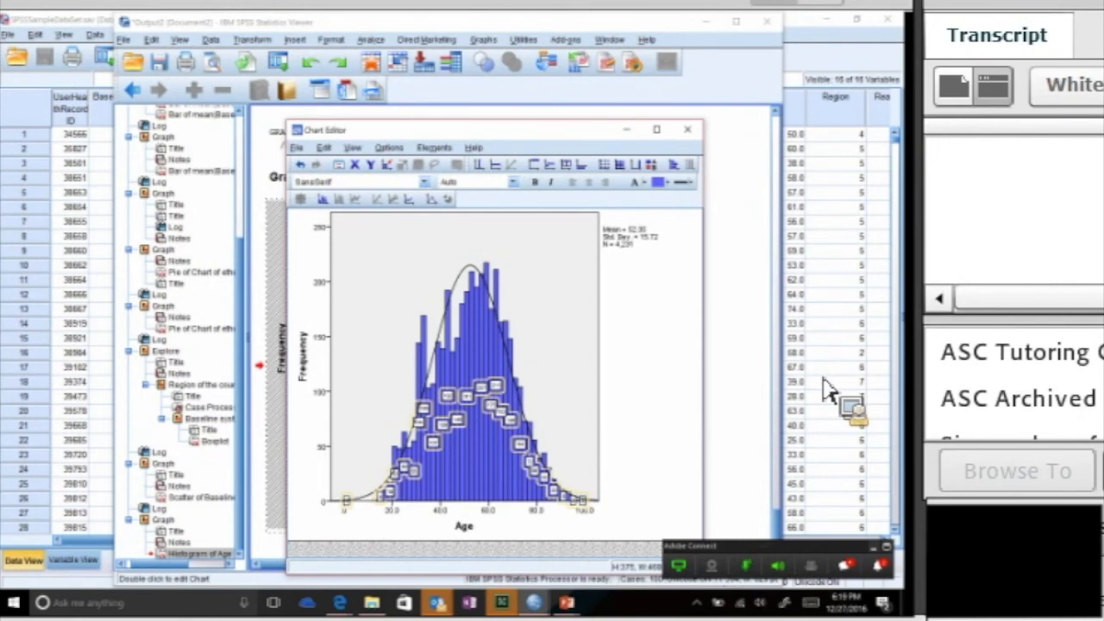
- Switch to the Walden Writing Center page in the browser, review the APA guidelines for figures and tables, and return to the SPSS output document
left_click(339, 603)
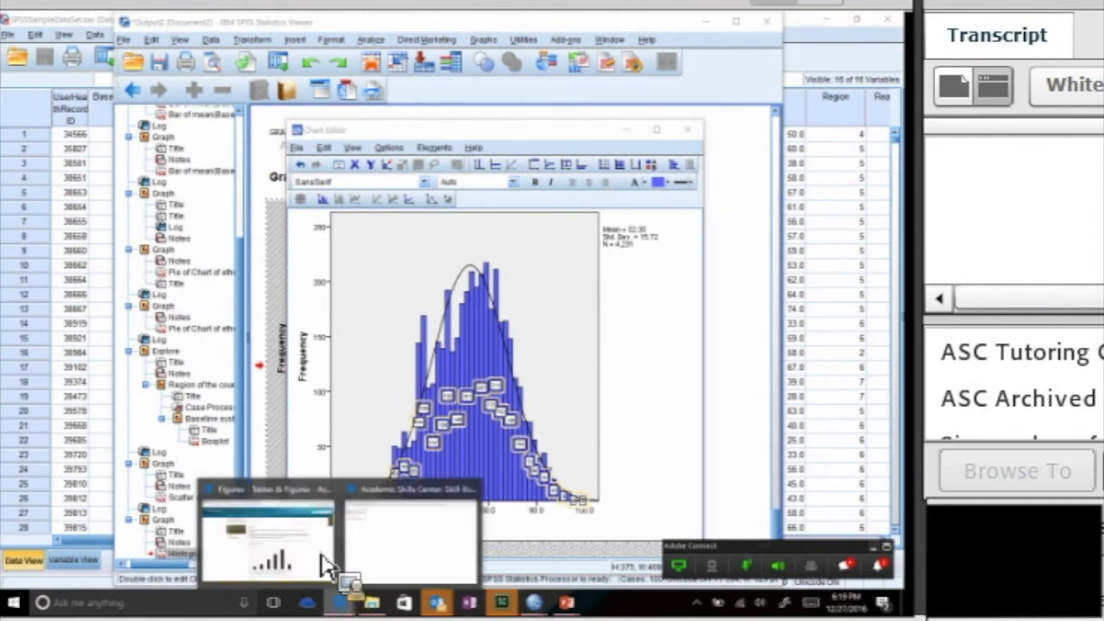
left_click(267, 539)
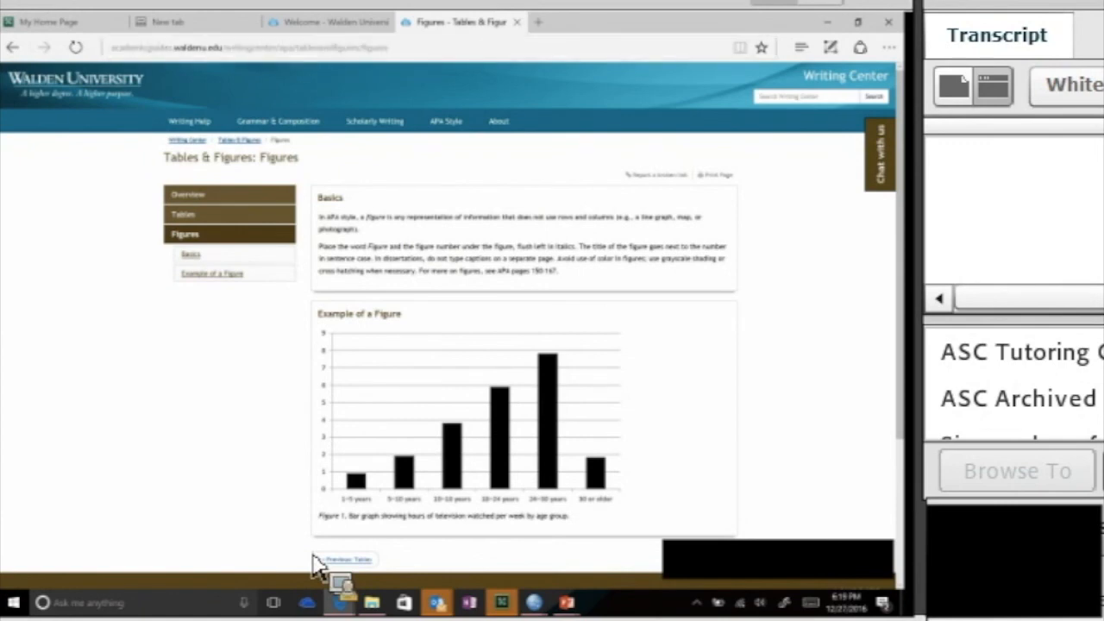
mouse_move(447, 122)
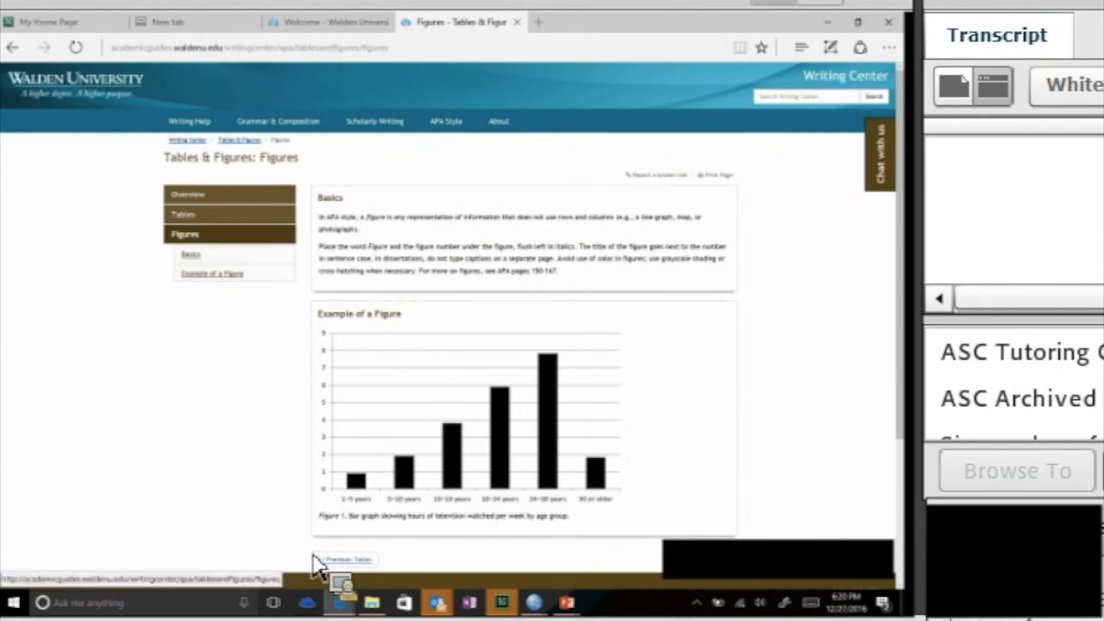
left_click(316, 559)
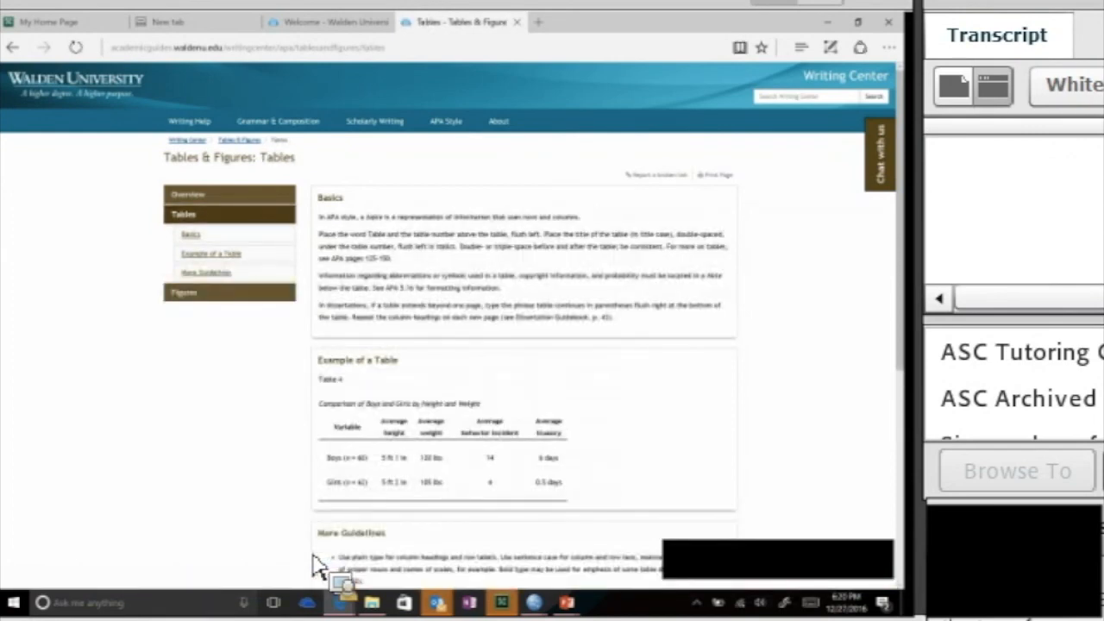
left_click(229, 293)
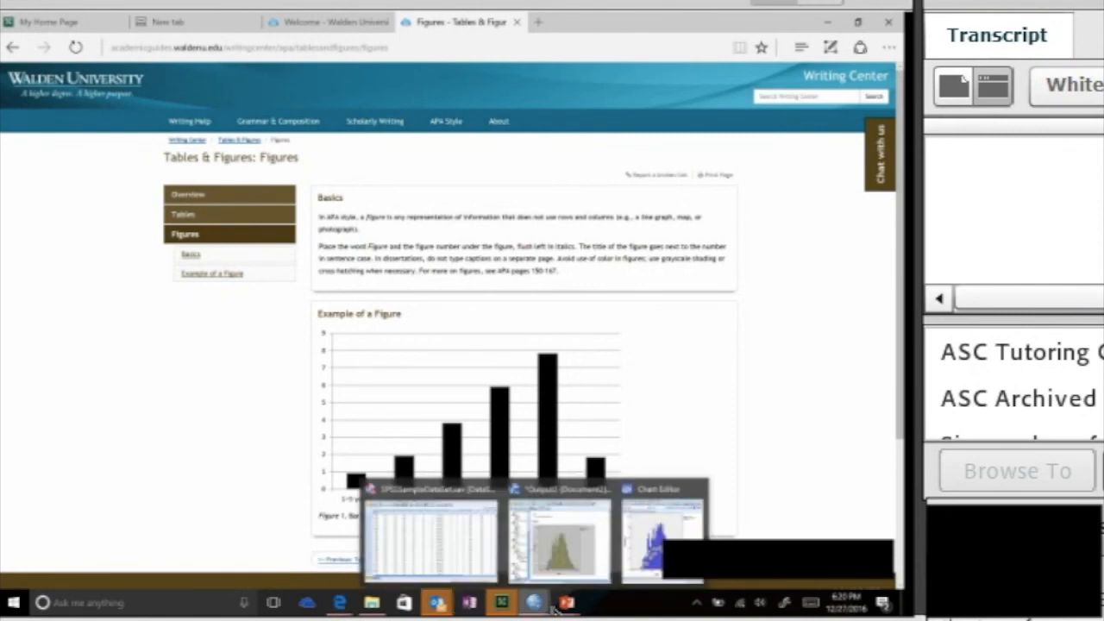
left_click(653, 569)
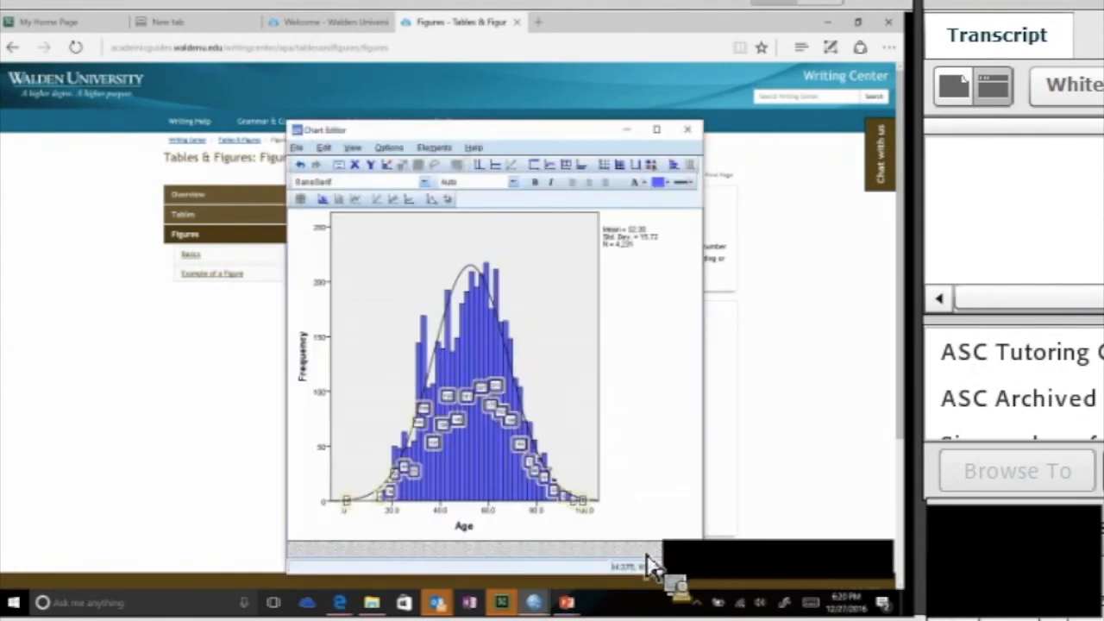
left_click(557, 571)
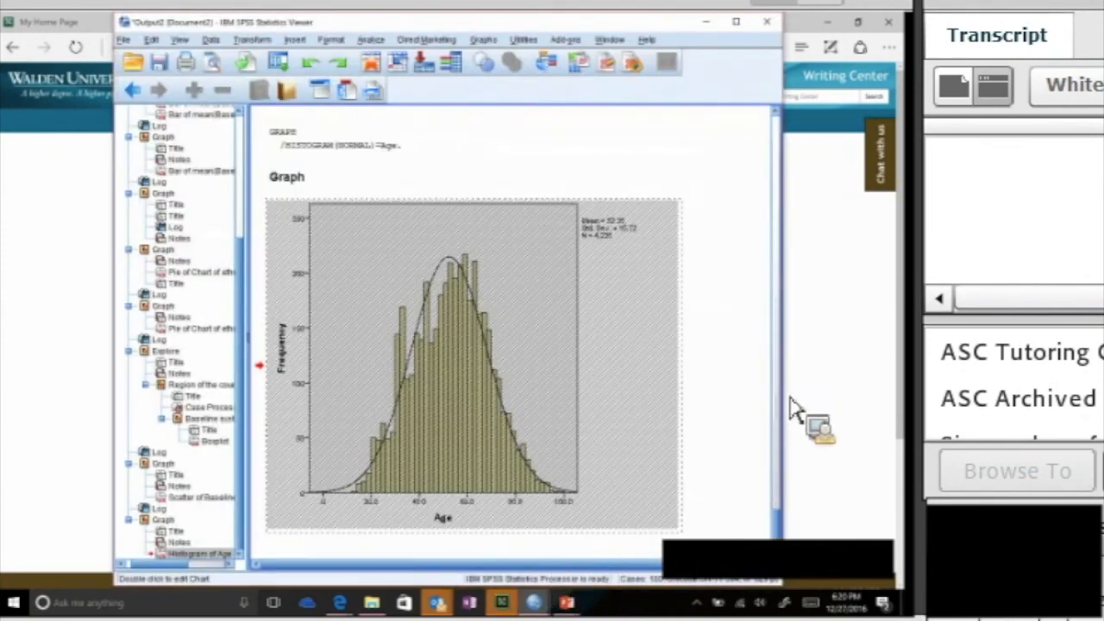
- Open the legacy simple bar chart definition for summaries of groups of cases and examine its title, subtitle and footnote settings
left_click(485, 41)
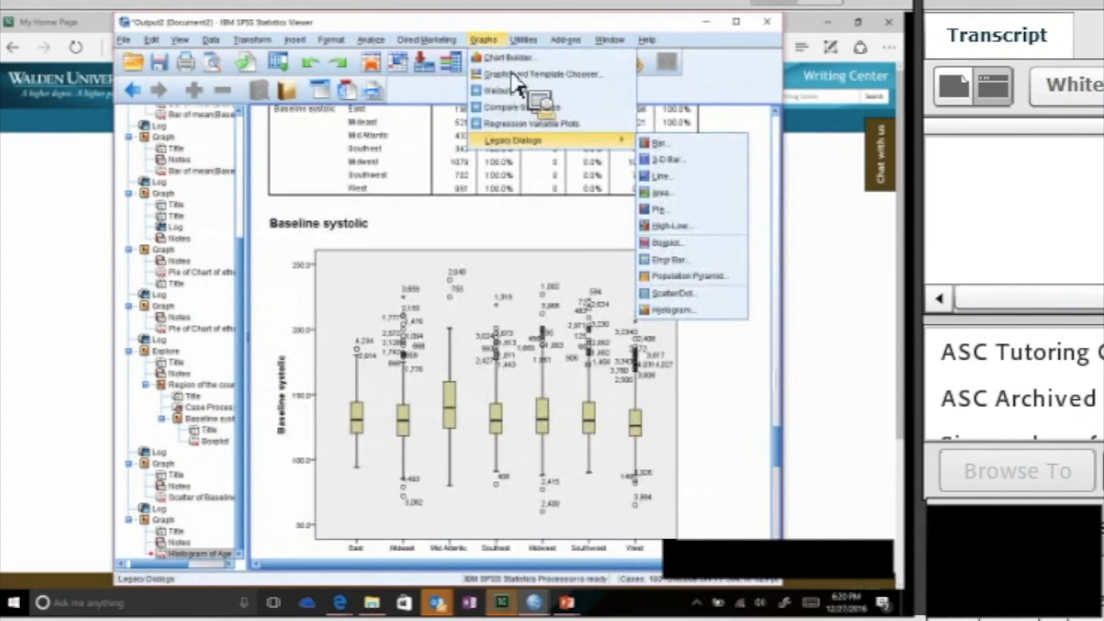
left_click(656, 144)
left_click(410, 401)
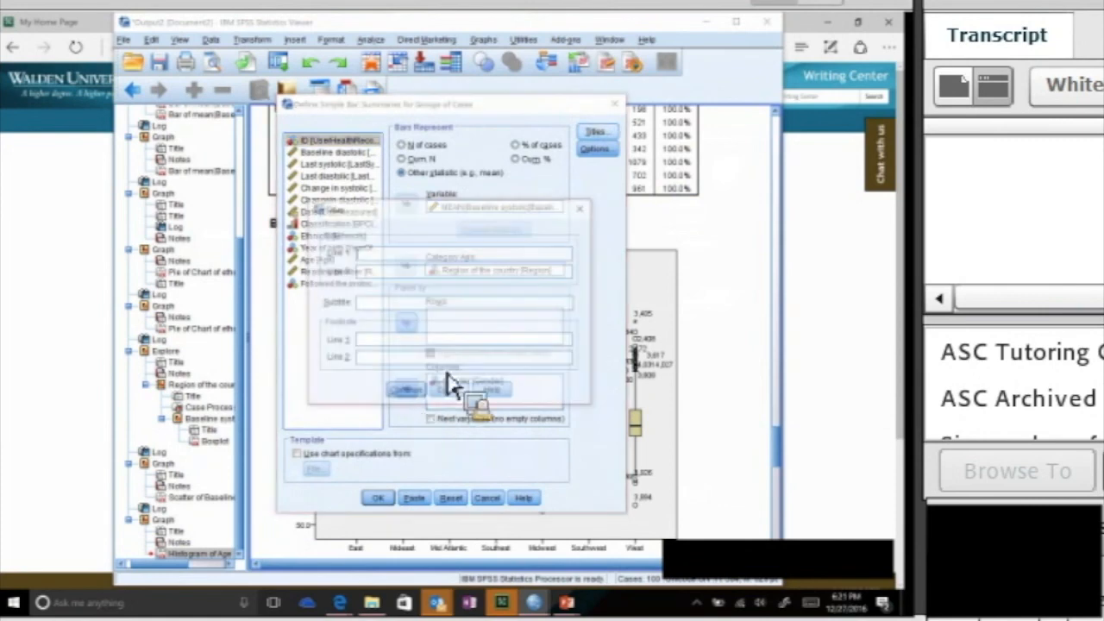
left_click(596, 133)
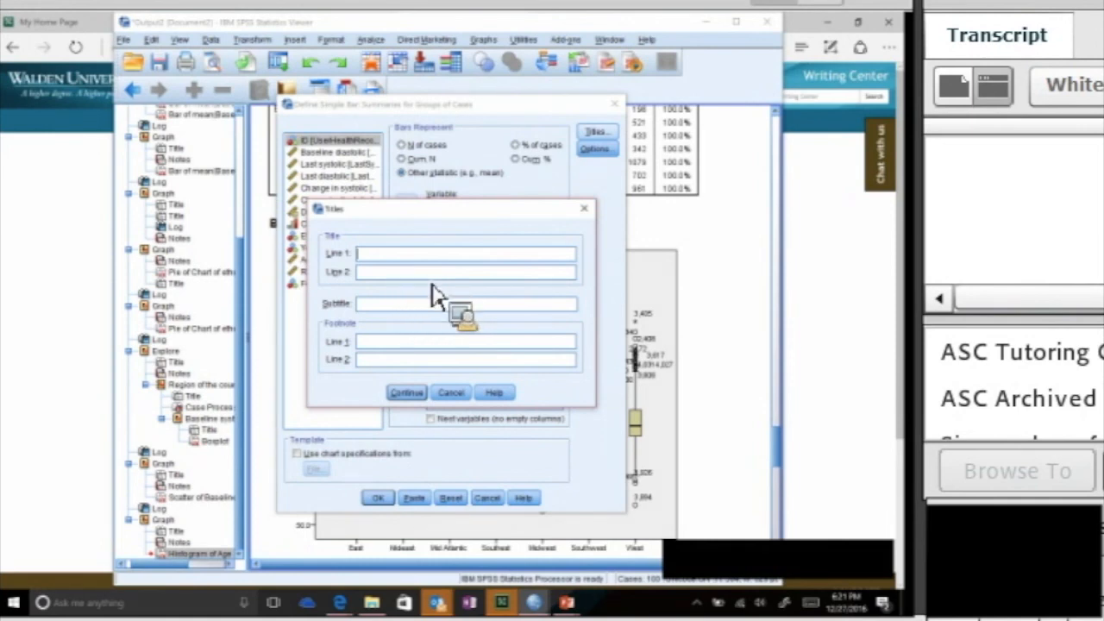
left_click(461, 395)
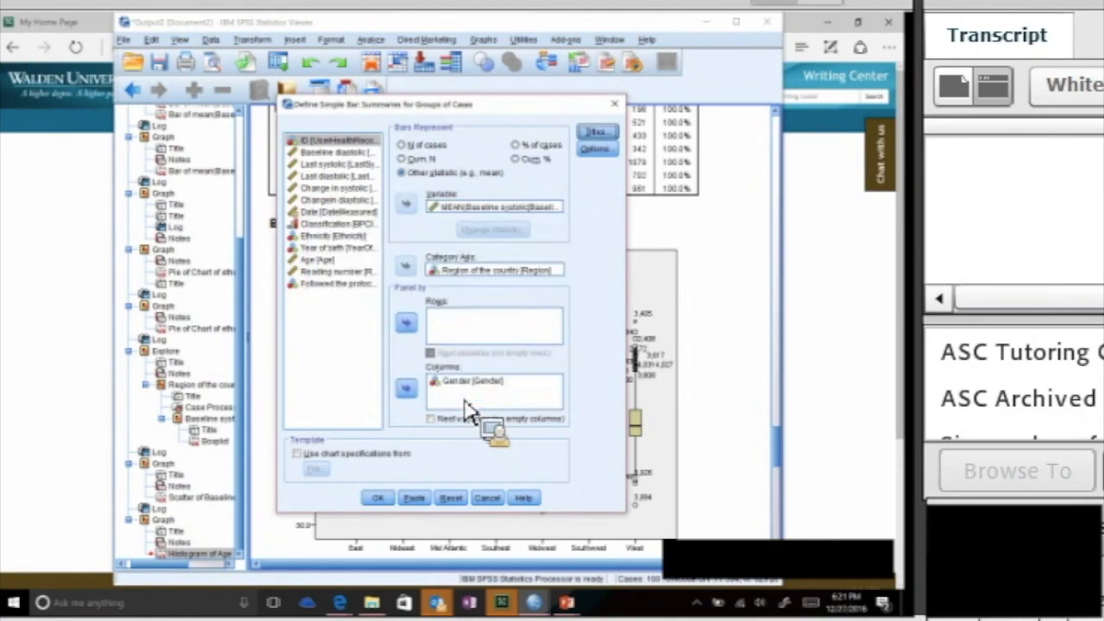
left_click(597, 133)
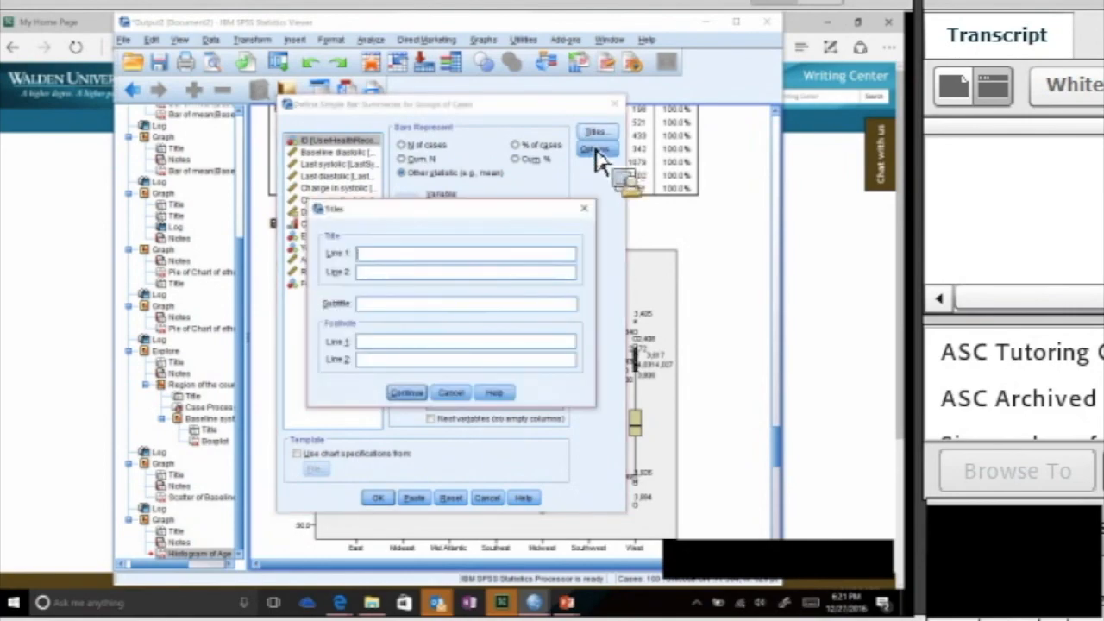